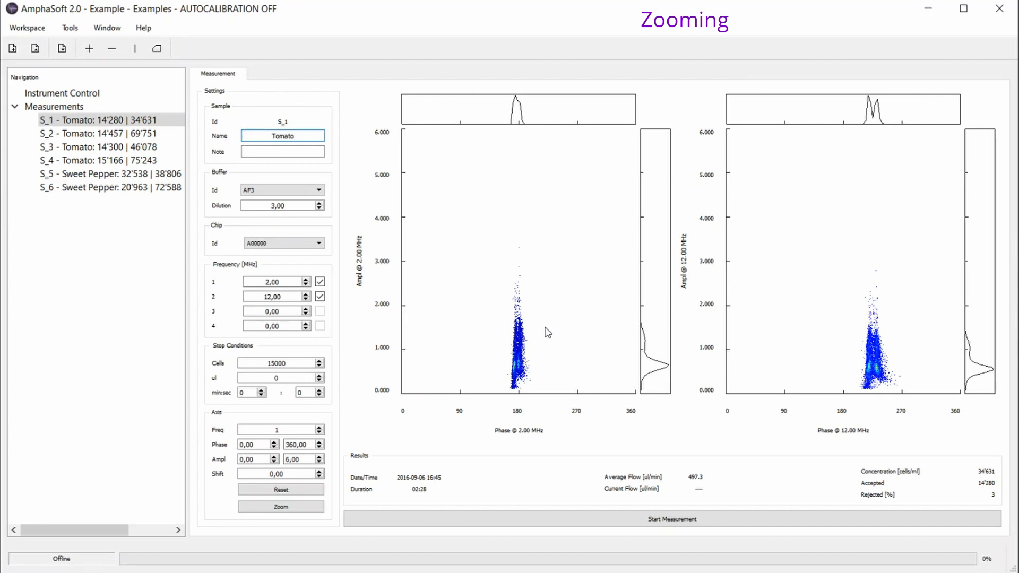
Zoom the 2 MHz scatter plot of S_1 in and partly back out, and reset its axes.
{"action": "scroll", "coordinate": [548, 332], "scroll_direction": "up", "scroll_amount": 1}
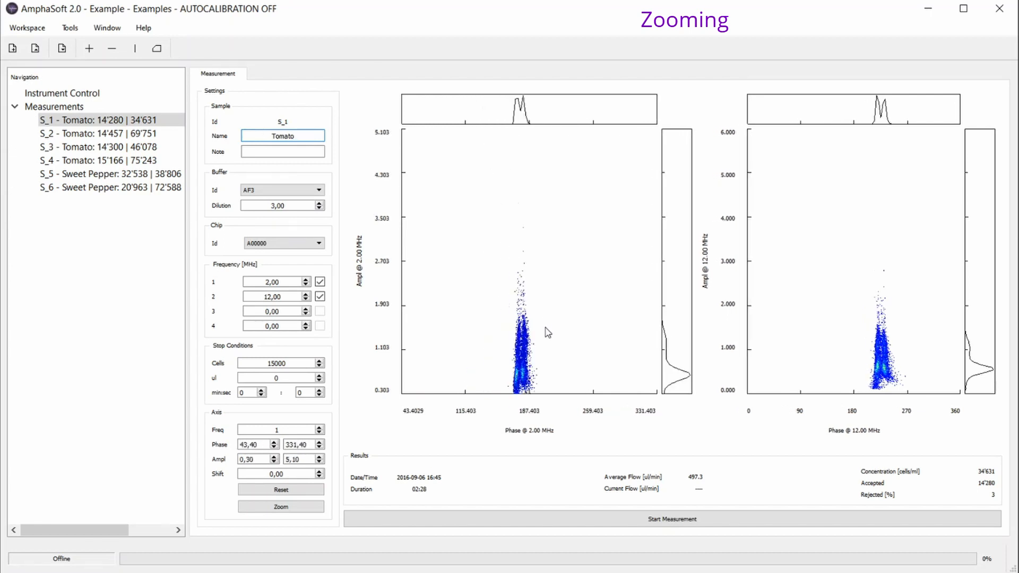
{"action": "scroll", "coordinate": [547, 332], "scroll_direction": "up", "scroll_amount": 4}
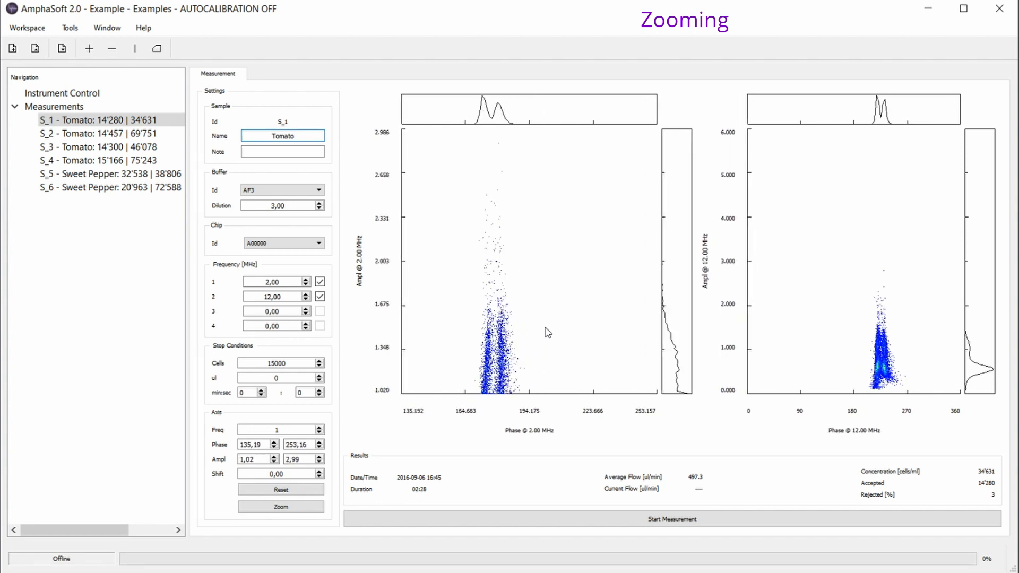
{"action": "scroll", "coordinate": [547, 333], "scroll_direction": "down", "scroll_amount": 5}
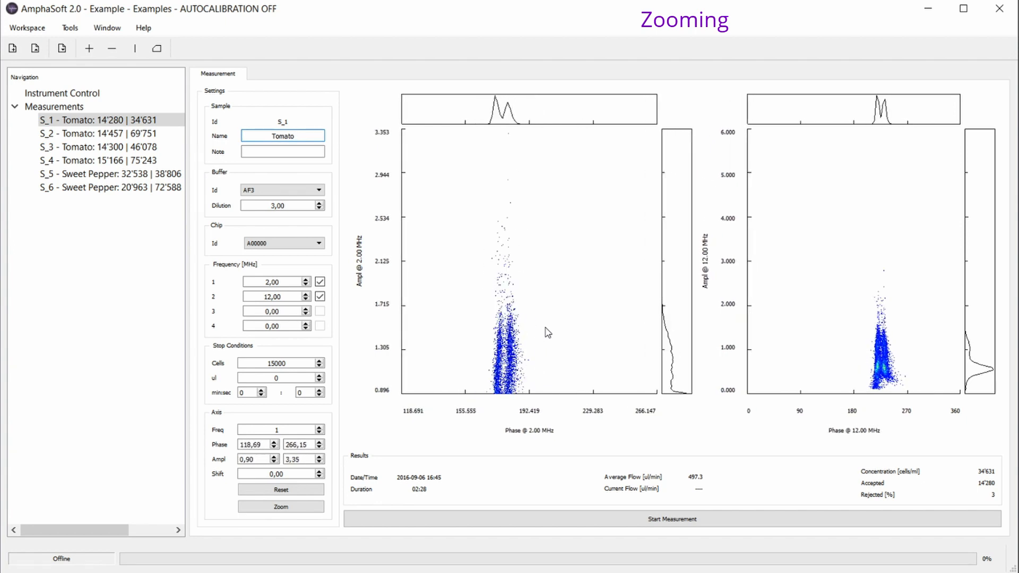
{"action": "left_click", "coordinate": [317, 489]}
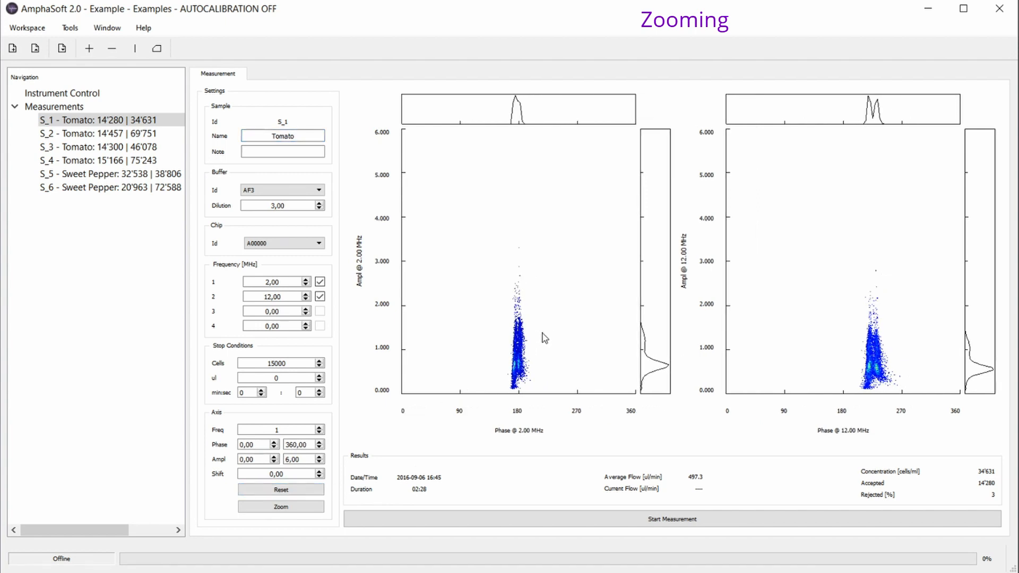
Auto-zoom the 2 MHz and 12 MHz plots to their cell populations, and reset the 12 MHz plot's axes.
{"action": "left_click", "coordinate": [282, 507]}
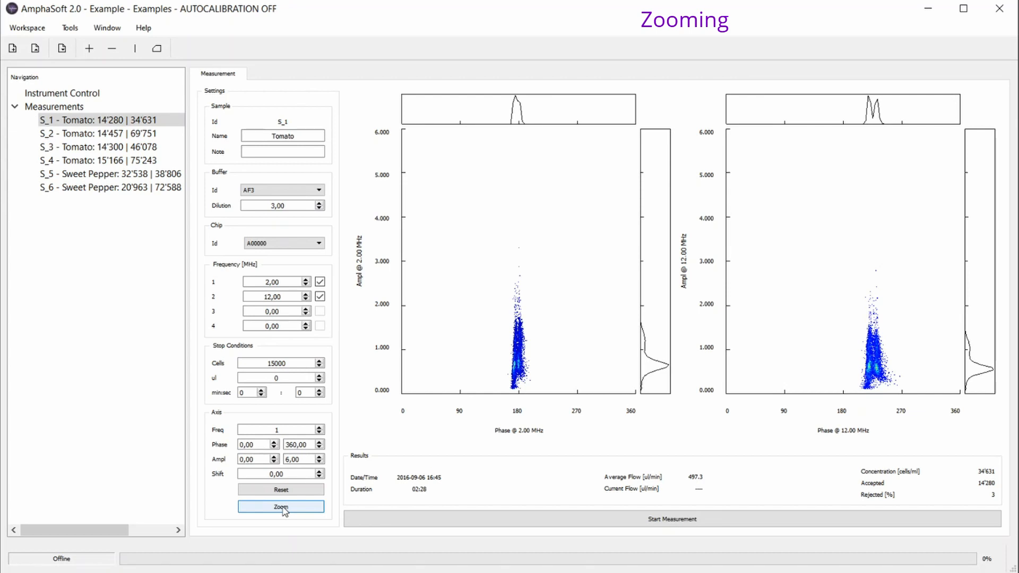
{"action": "left_click", "coordinate": [281, 506]}
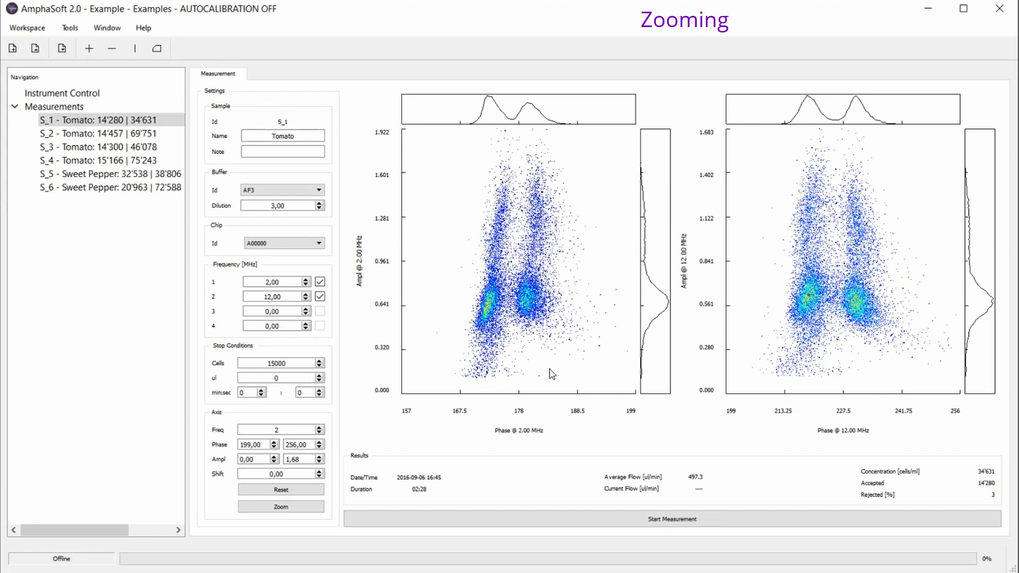
{"action": "left_click", "coordinate": [288, 491]}
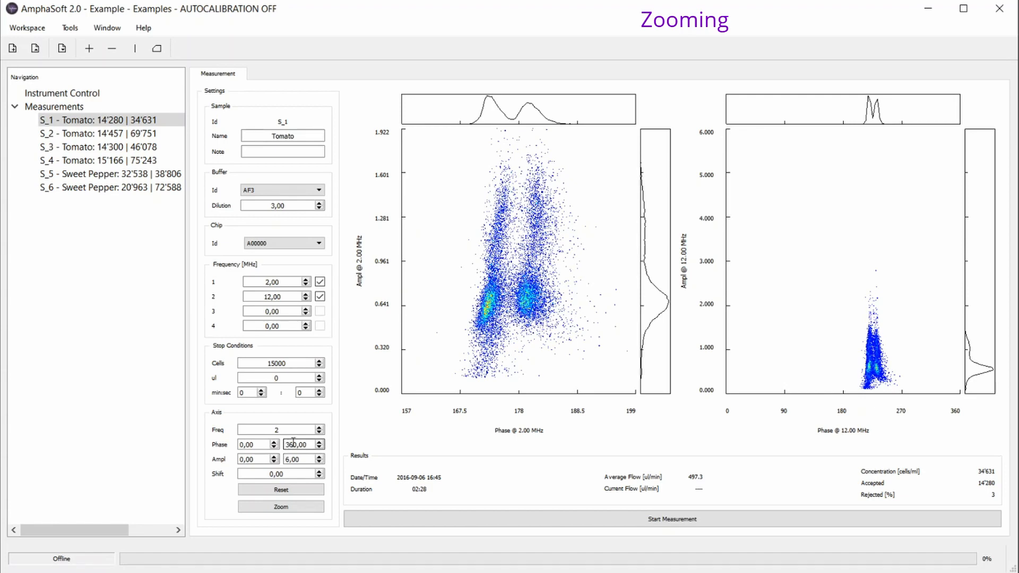
Set the phase axis range of the frequency 1 (2 MHz) plot to 100–250.
{"action": "left_click", "coordinate": [320, 432]}
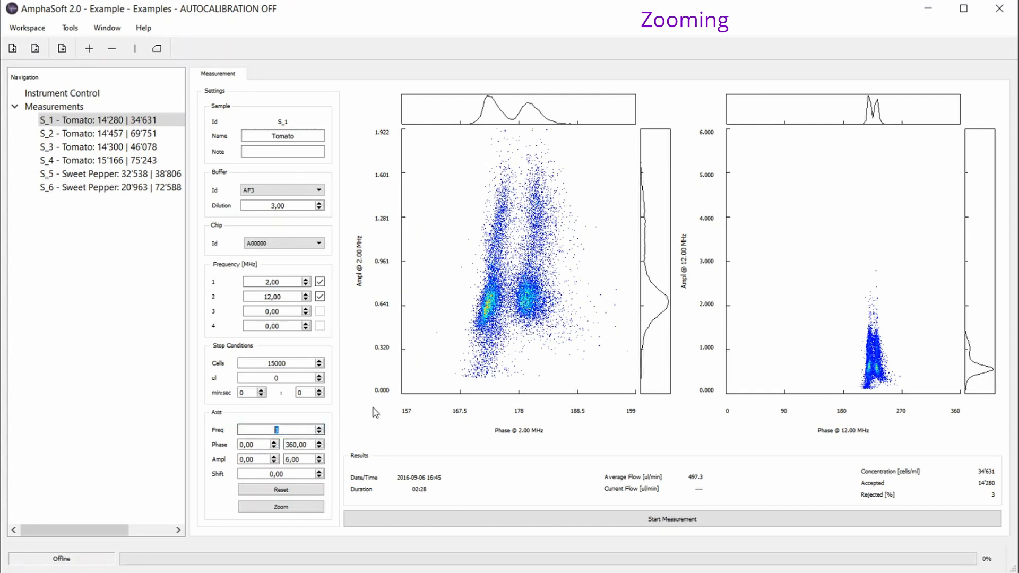
{"action": "left_click", "coordinate": [439, 356]}
{"action": "key", "text": "Tab"}
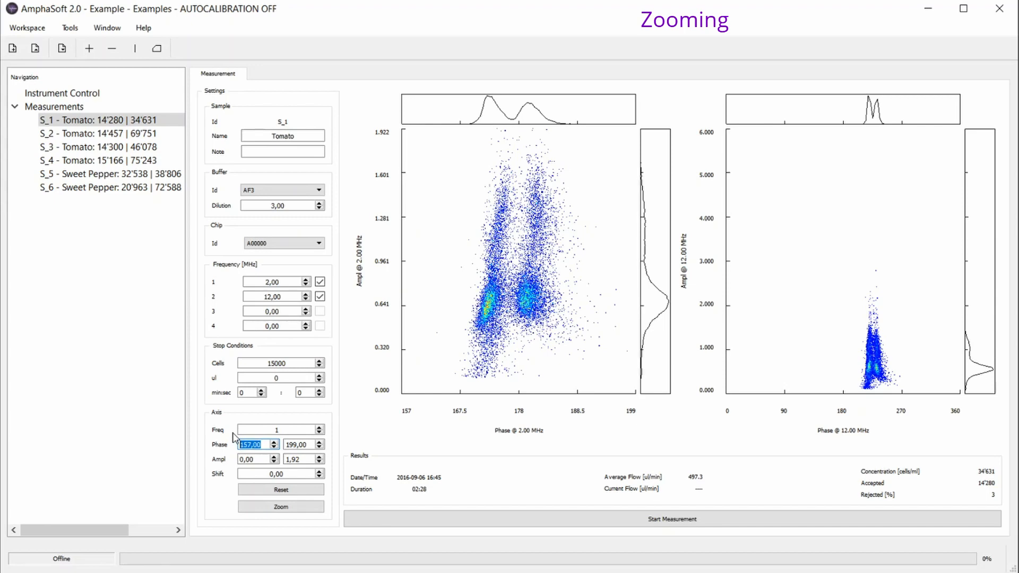
{"action": "key", "text": "End"}
{"action": "key", "text": "BackSpace"}
{"action": "key", "text": "BackSpace"}
{"action": "key", "text": "BackSpace"}
{"action": "key", "text": "BackSpace"}
{"action": "key", "text": "BackSpace"}
{"action": "key", "text": "BackSpace"}
{"action": "type", "text": "100"}
{"action": "key", "text": "Tab"}
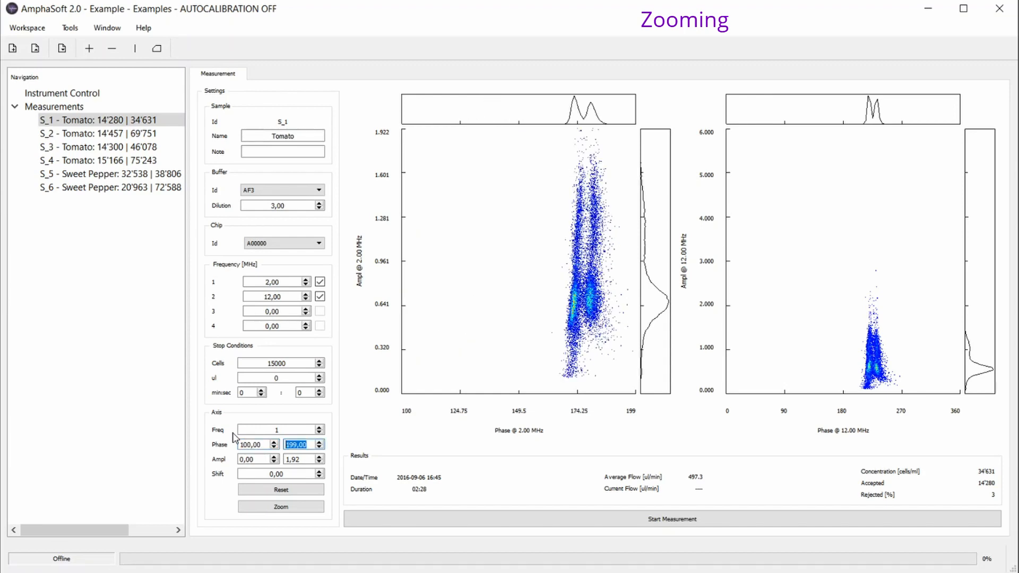
{"action": "type", "text": "250"}
{"action": "key", "text": "Return"}
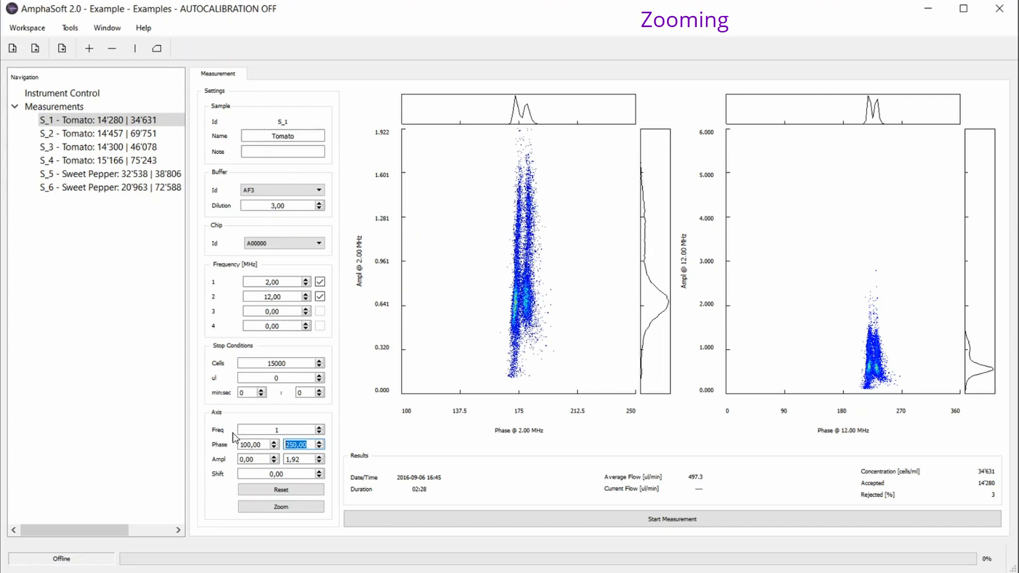
Set the upper amplitude limit of the 2 MHz plot to 3.
{"action": "key", "text": "Tab"}
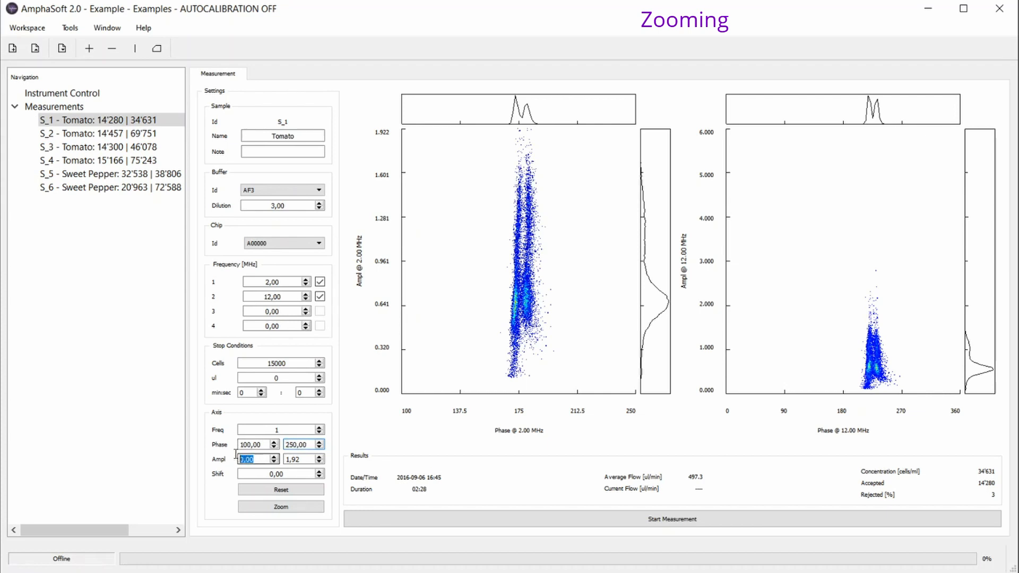
{"action": "key", "text": "Tab"}
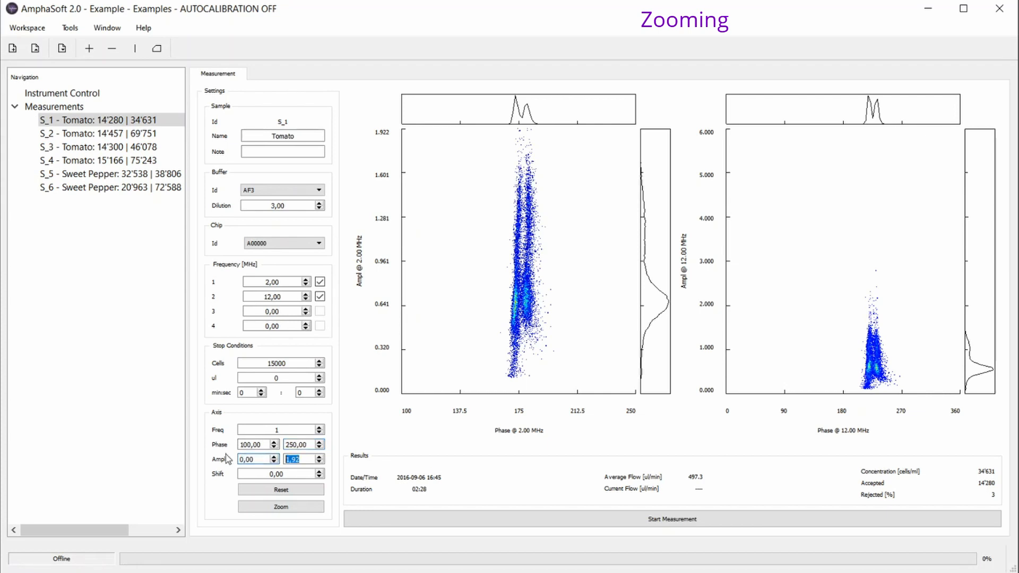
{"action": "type", "text": "3"}
{"action": "key", "text": "Return"}
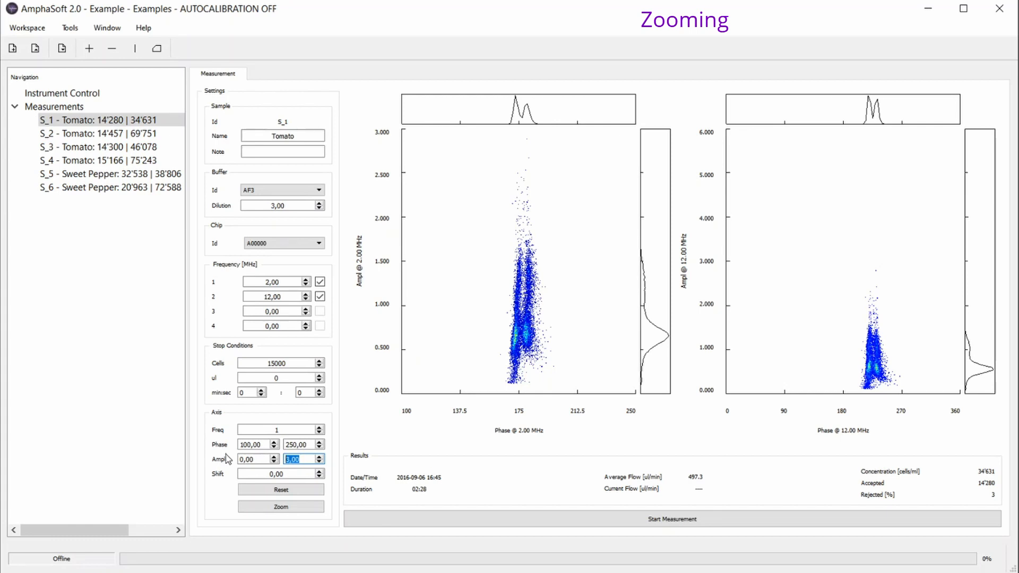
Reset the 2 MHz plot's axes and auto-zoom both plots to their cell populations.
{"action": "left_click", "coordinate": [283, 492]}
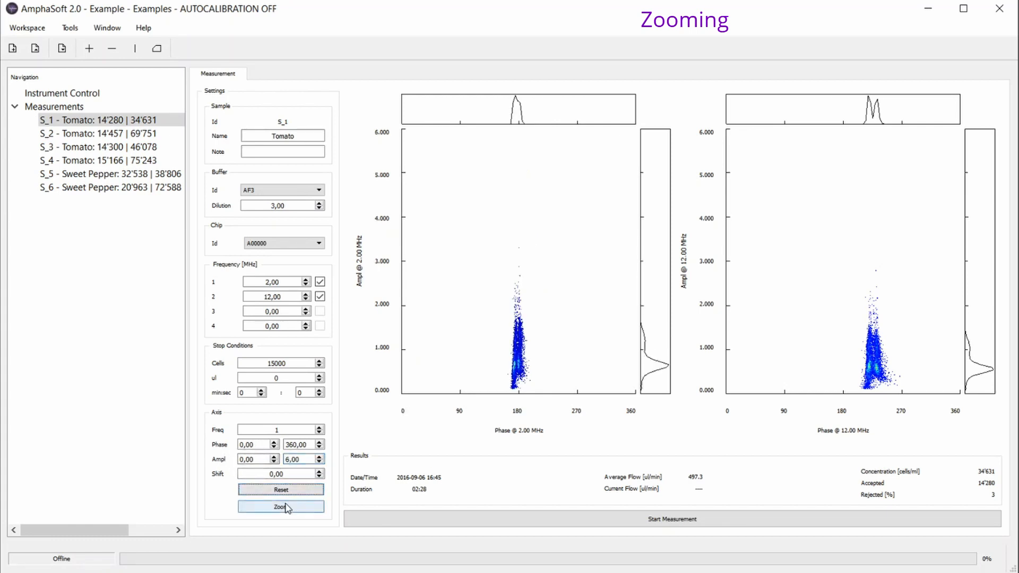
{"action": "left_click", "coordinate": [281, 507]}
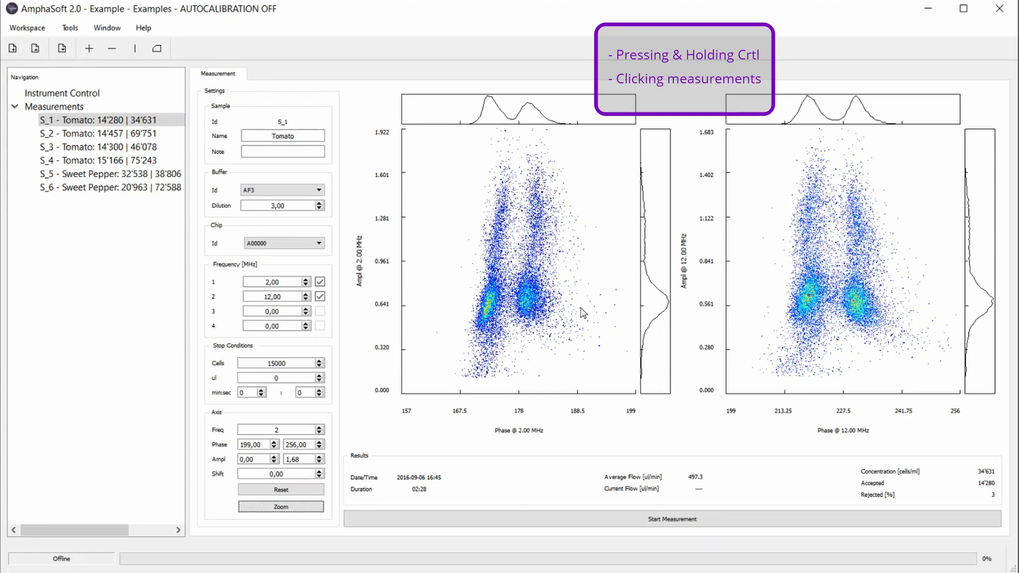
Add measurements S_2 and S_3 to the selection and apply the 2 MHz plot's axis settings to the selected measurements.
{"action": "left_click", "coordinate": [100, 136], "text": "ctrl"}
{"action": "left_click", "coordinate": [104, 150], "text": "ctrl"}
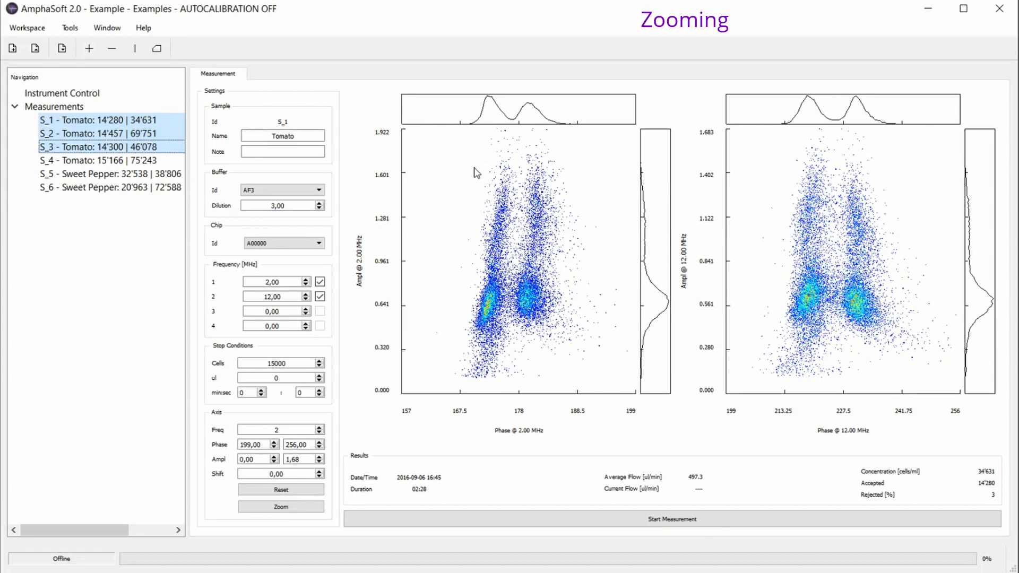
{"action": "right_click", "coordinate": [574, 255]}
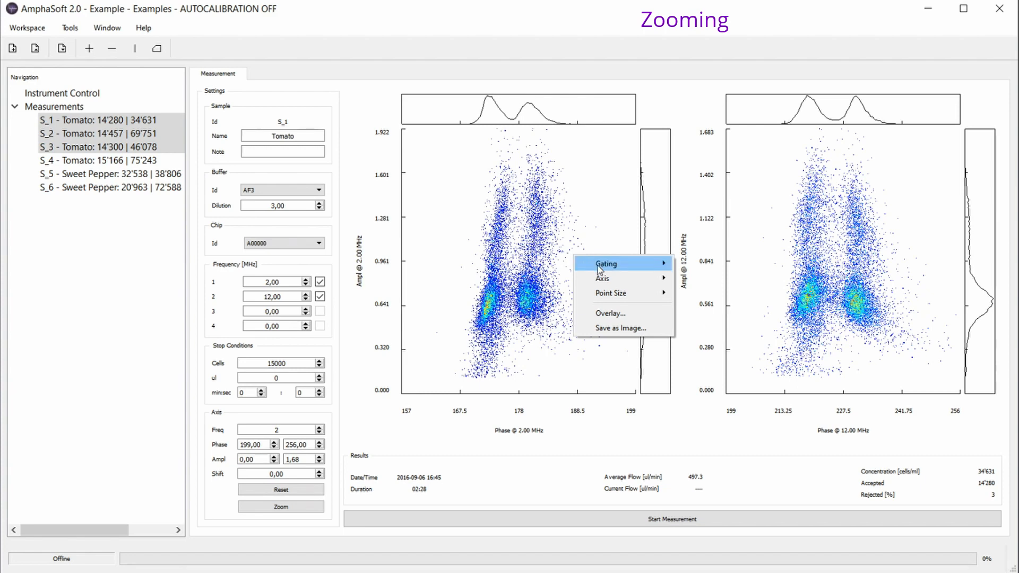
{"action": "mouse_move", "coordinate": [609, 282]}
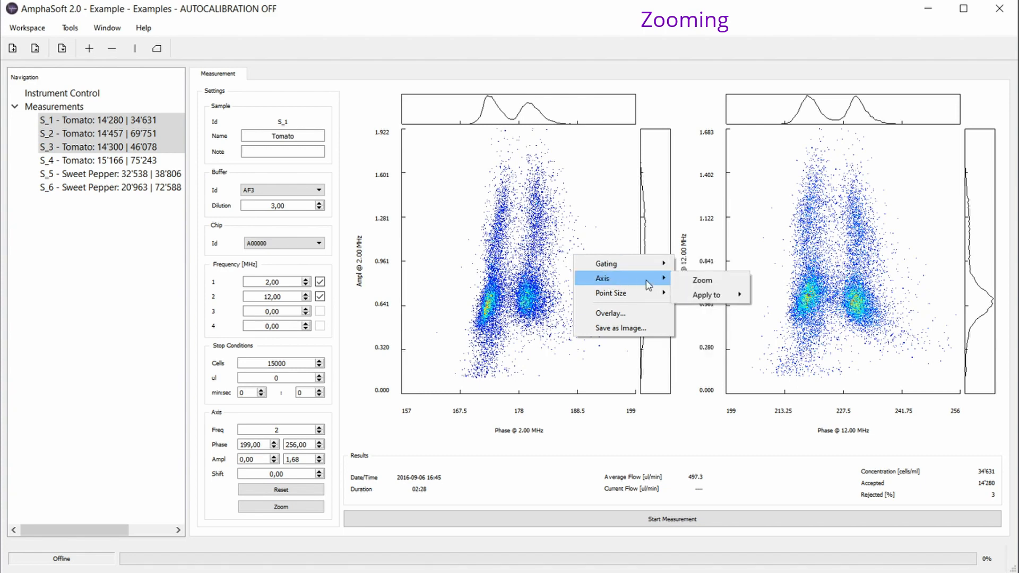
{"action": "mouse_move", "coordinate": [720, 297]}
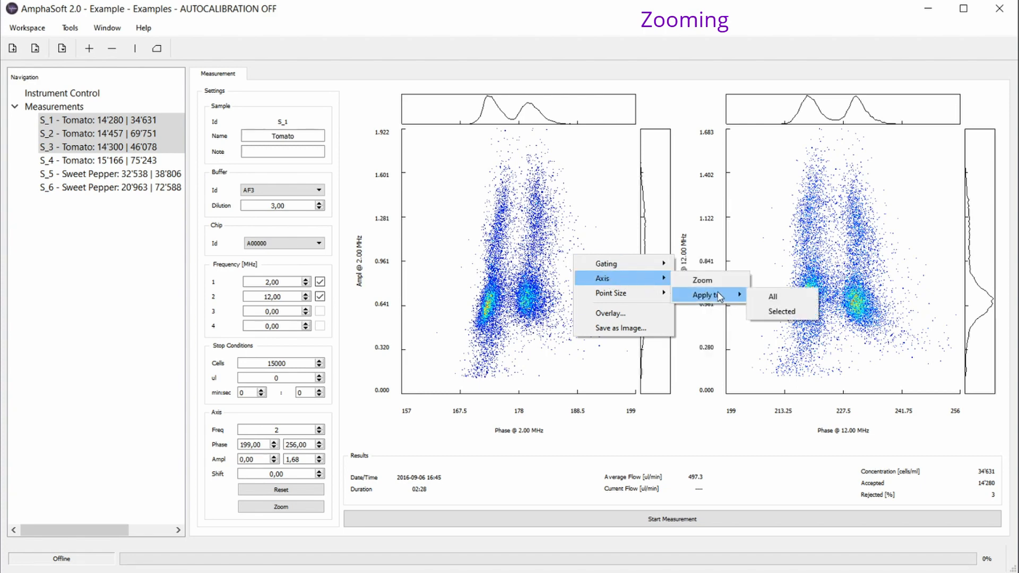
{"action": "left_click", "coordinate": [780, 315]}
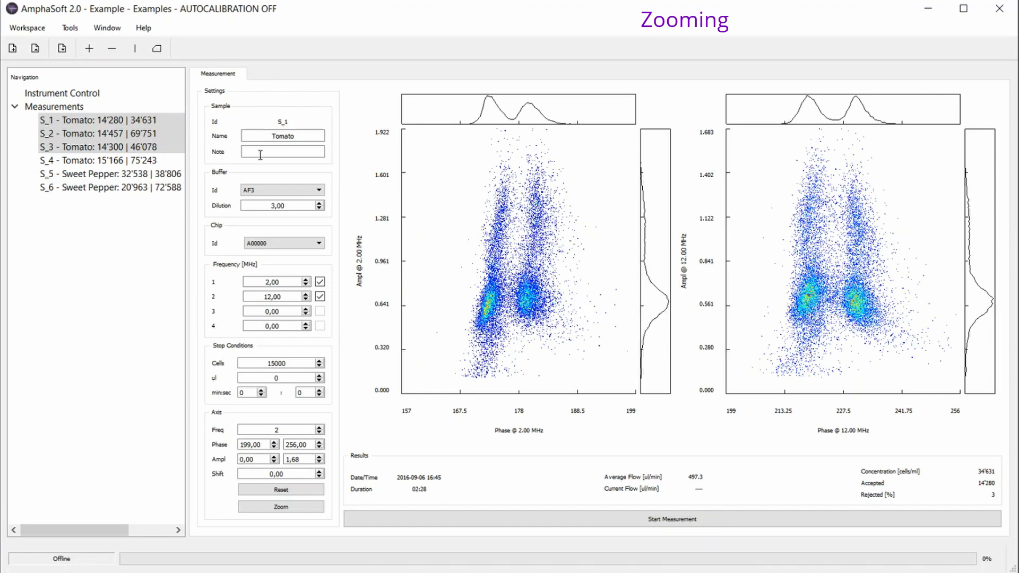
Compare the axis ranges of the plots in measurements S_2, S_3 and S_1.
{"action": "left_click", "coordinate": [135, 133]}
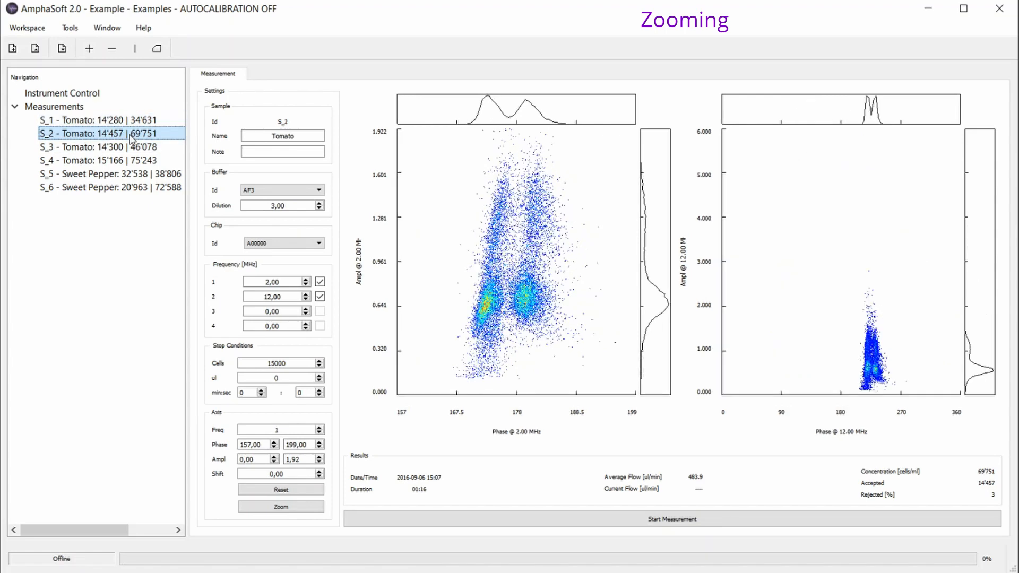
{"action": "left_click", "coordinate": [134, 148]}
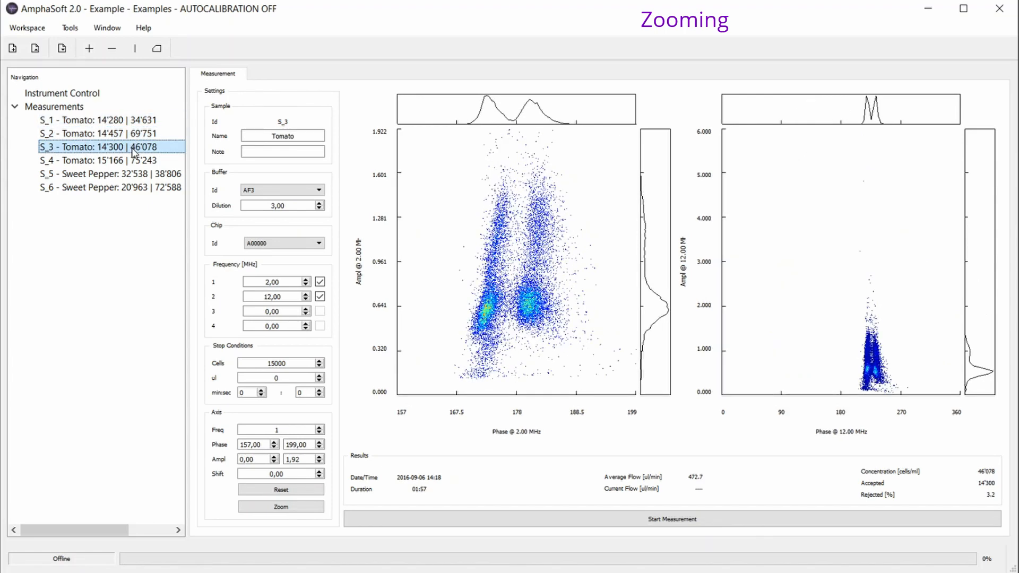
{"action": "left_click", "coordinate": [121, 121]}
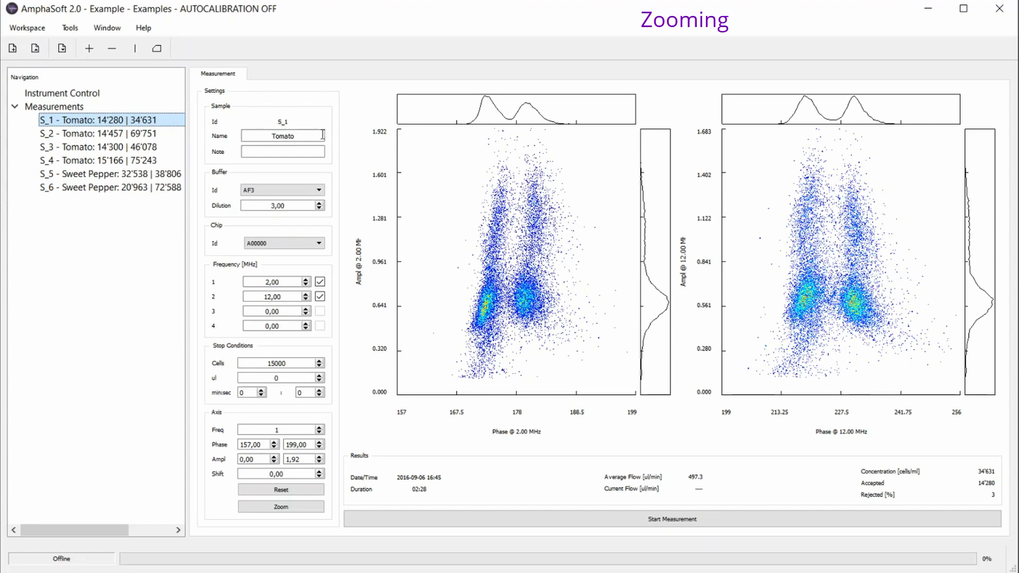
Apply the 12 MHz plot's axis settings from measurement S_3 to all measurements, and return to S_1.
{"action": "left_click", "coordinate": [132, 148]}
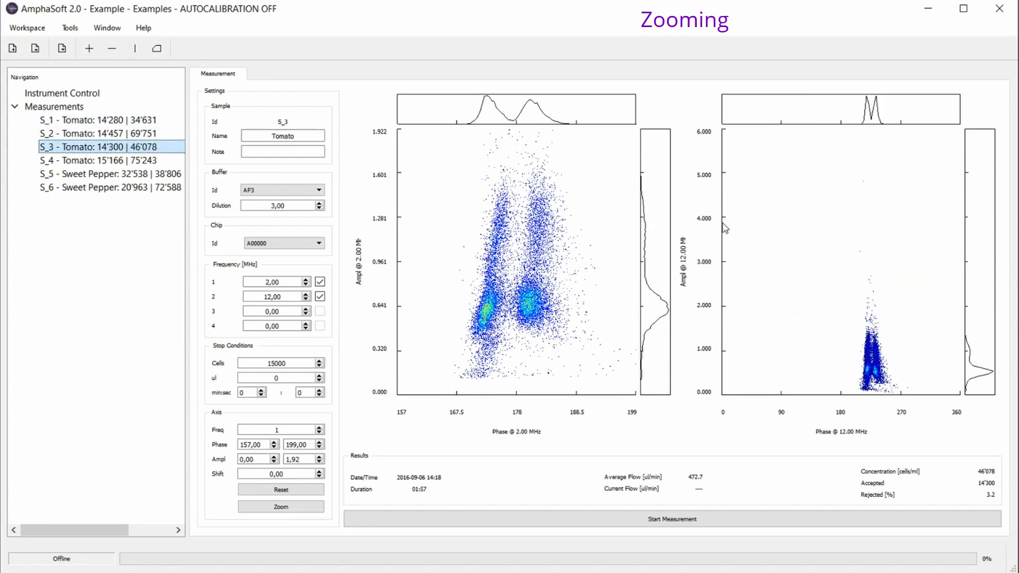
{"action": "right_click", "coordinate": [844, 241]}
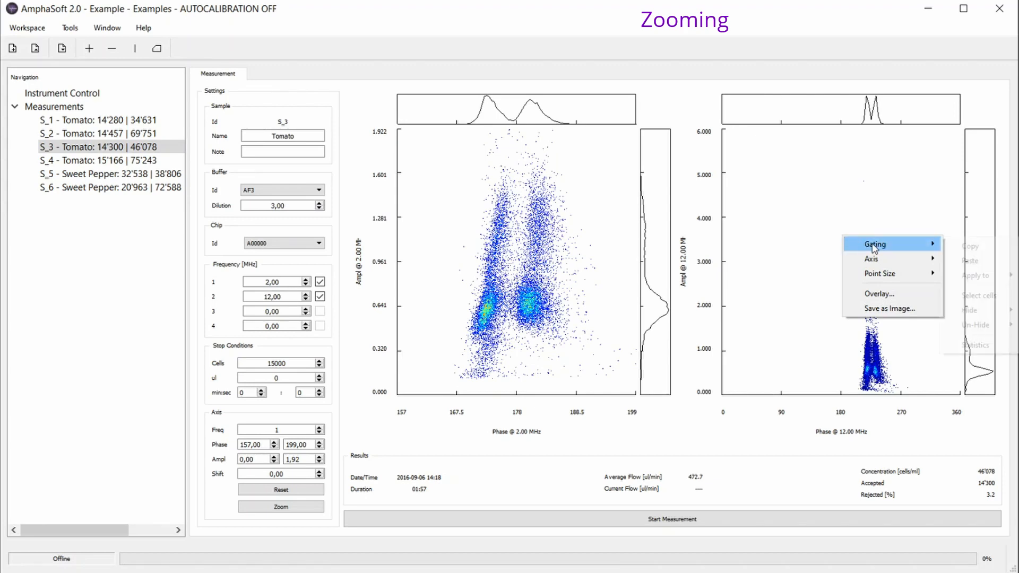
{"action": "mouse_move", "coordinate": [881, 260]}
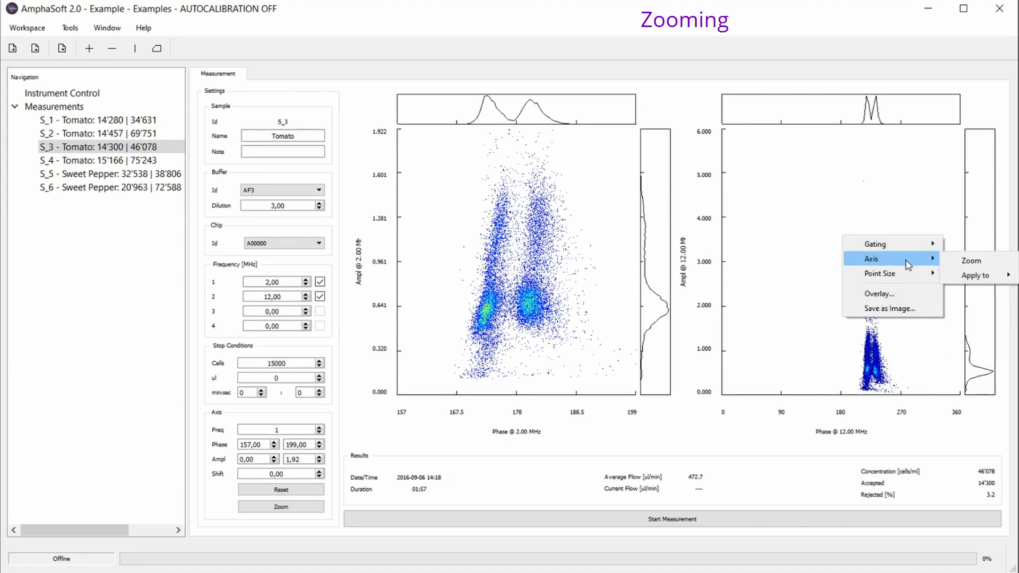
{"action": "mouse_move", "coordinate": [989, 277]}
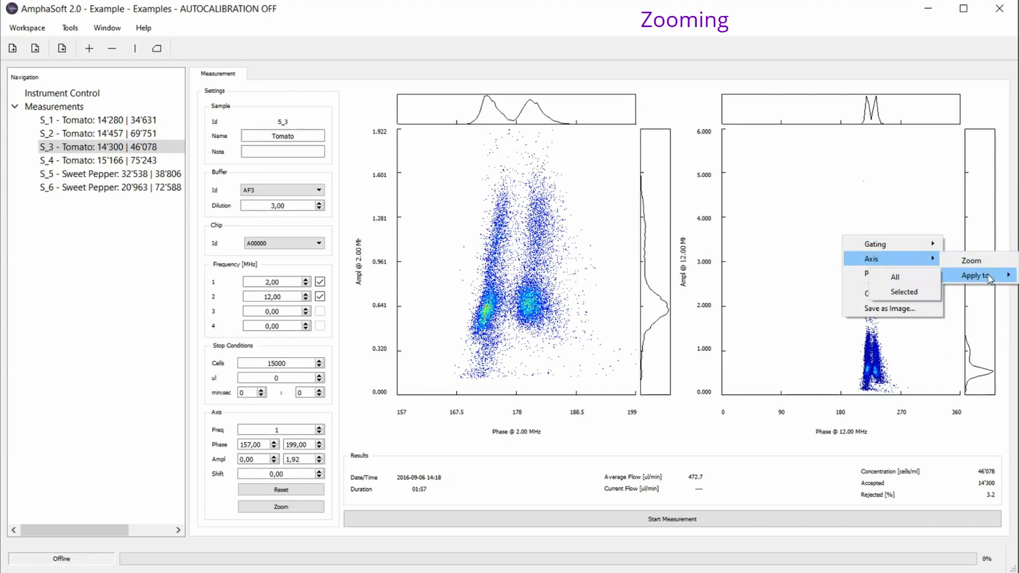
{"action": "left_click", "coordinate": [905, 278]}
{"action": "left_click", "coordinate": [178, 121]}
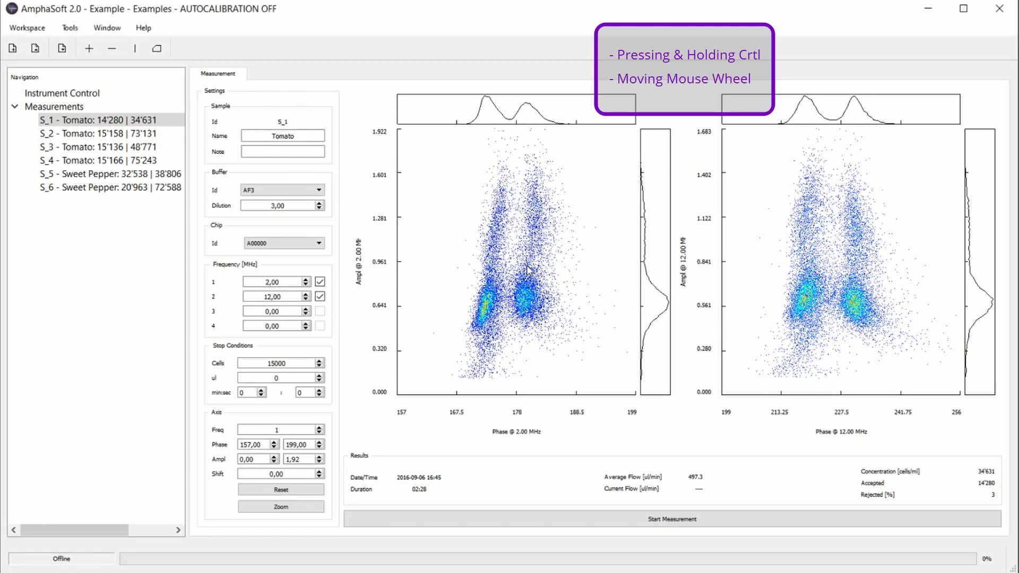
Adjust the point size of the 2 MHz scatter plot in S_1 up and down, leaving the points larger.
{"action": "scroll", "coordinate": [527, 268], "scroll_direction": "up", "scroll_amount": 3}
{"action": "scroll", "coordinate": [527, 268], "scroll_direction": "down", "scroll_amount": 3}
{"action": "scroll", "coordinate": [527, 268], "scroll_direction": "up", "scroll_amount": 4}
{"action": "scroll", "coordinate": [527, 270], "scroll_direction": "down", "scroll_amount": 3}
{"action": "scroll", "coordinate": [527, 270], "scroll_direction": "up", "scroll_amount": 3}
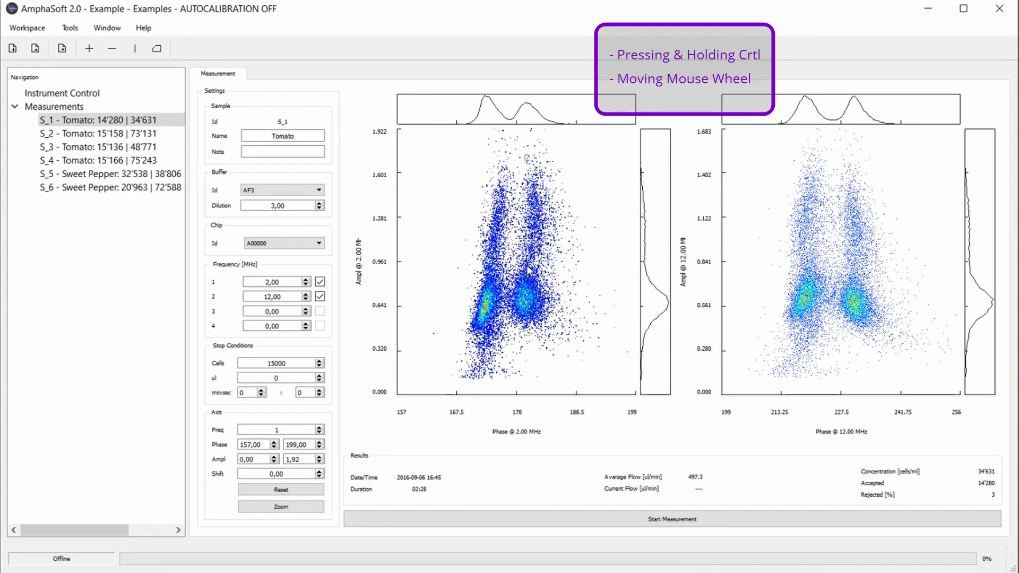
{"action": "scroll", "coordinate": [527, 270], "scroll_direction": "down", "scroll_amount": 4}
{"action": "scroll", "coordinate": [527, 269], "scroll_direction": "down", "scroll_amount": 2}
{"action": "scroll", "coordinate": [527, 270], "scroll_direction": "up", "scroll_amount": 2}
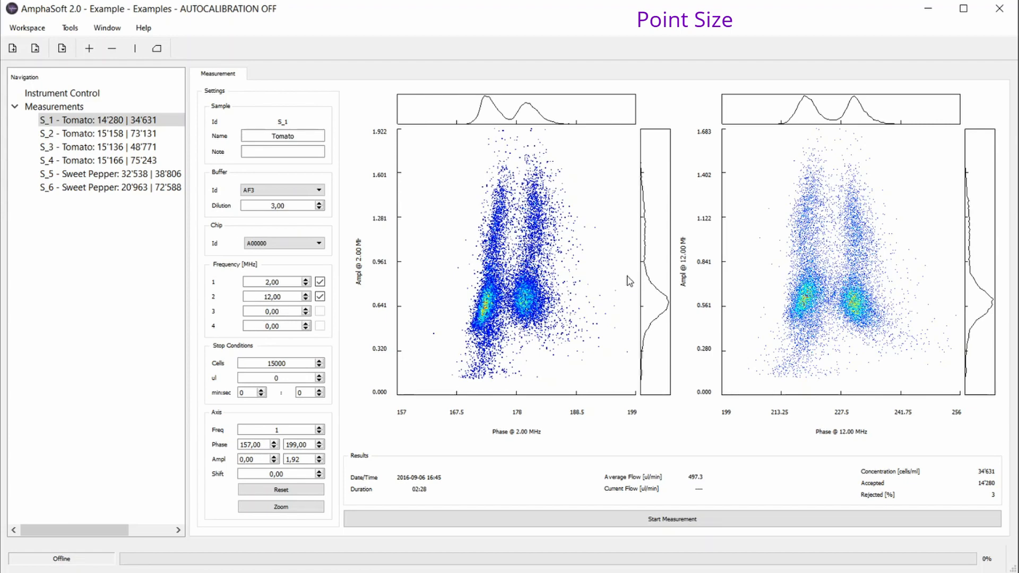
Apply the 2 MHz plot's point size to the whole workspace.
{"action": "right_click", "coordinate": [570, 267]}
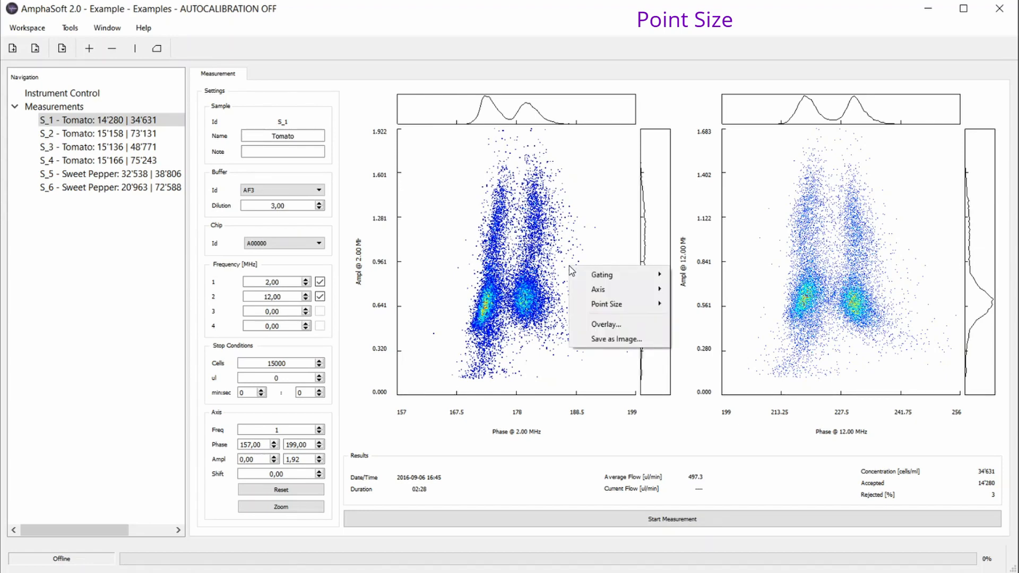
{"action": "mouse_move", "coordinate": [608, 307]}
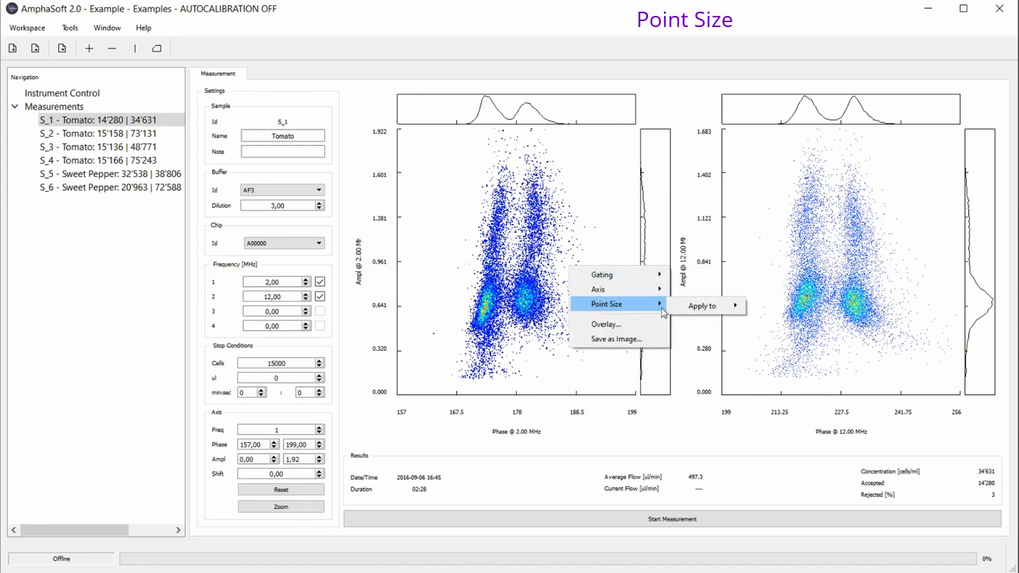
{"action": "mouse_move", "coordinate": [697, 309]}
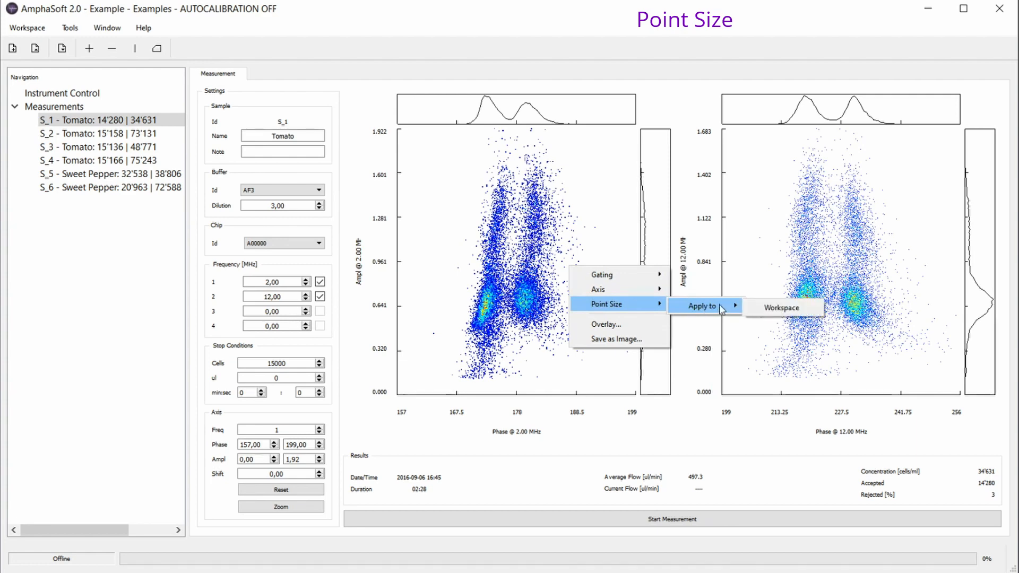
{"action": "left_click", "coordinate": [767, 308]}
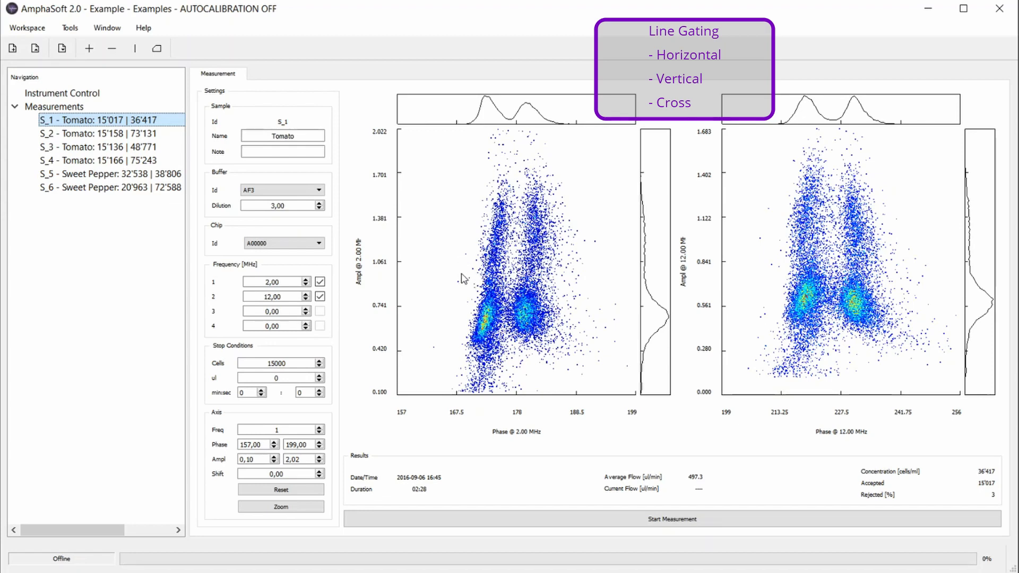
Add a cross gate between the two populations in S_1's 2 MHz plot and fine-tune its line positions.
{"action": "left_click", "coordinate": [90, 51]}
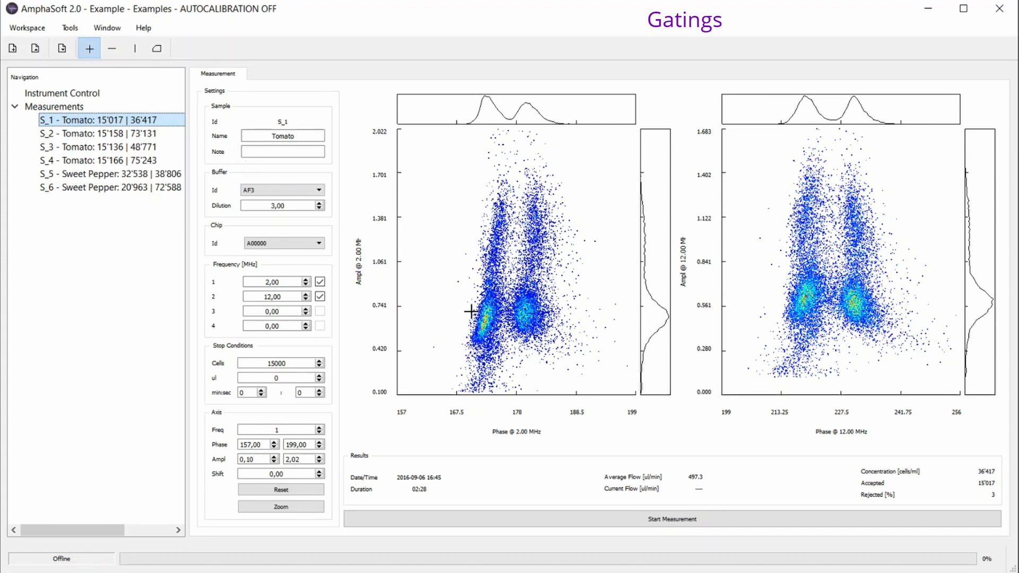
{"action": "left_click", "coordinate": [507, 350]}
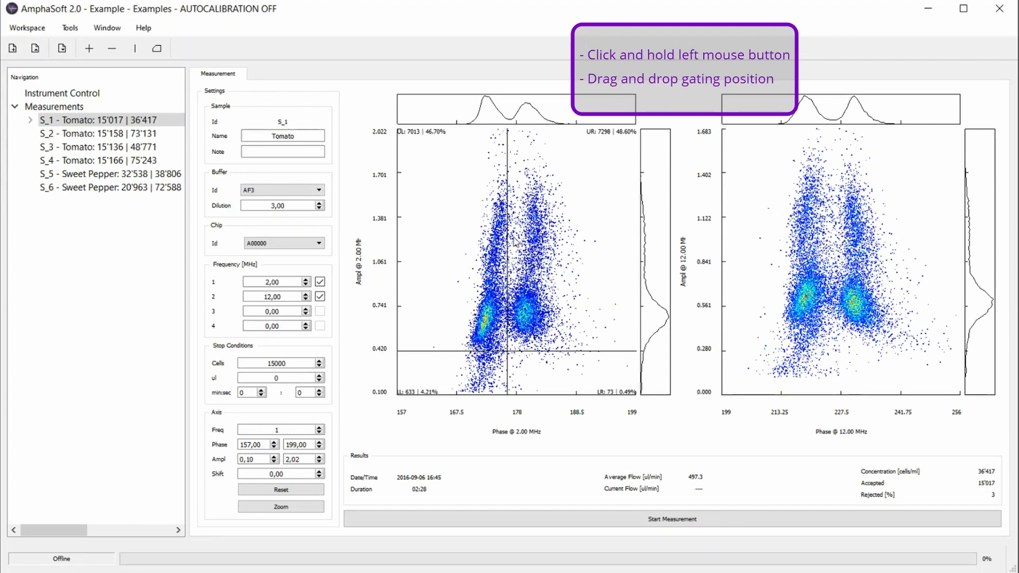
{"action": "left_click_drag", "start_coordinate": [508, 231], "coordinate": [509, 278]}
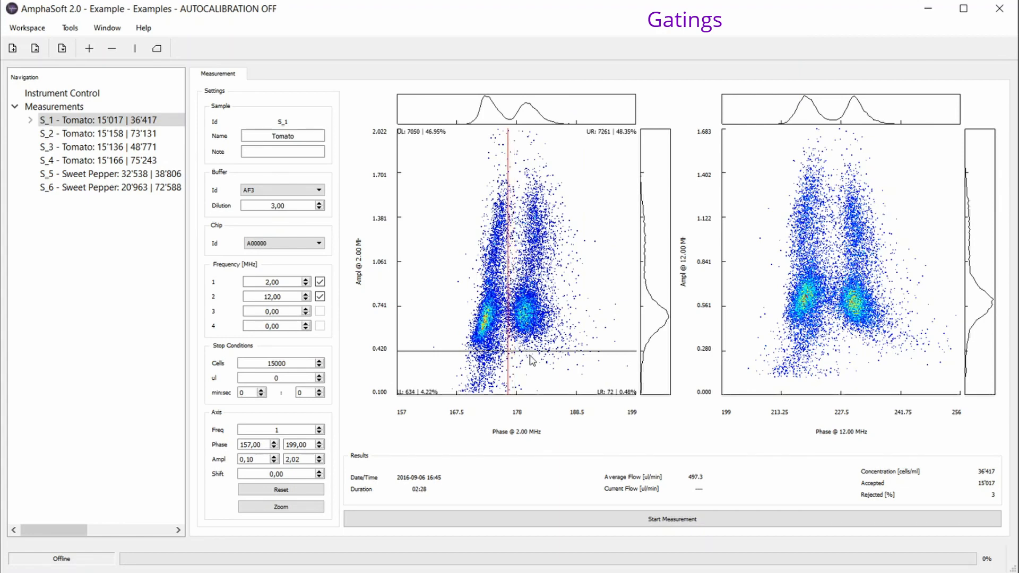
{"action": "left_click_drag", "start_coordinate": [531, 353], "coordinate": [506, 355]}
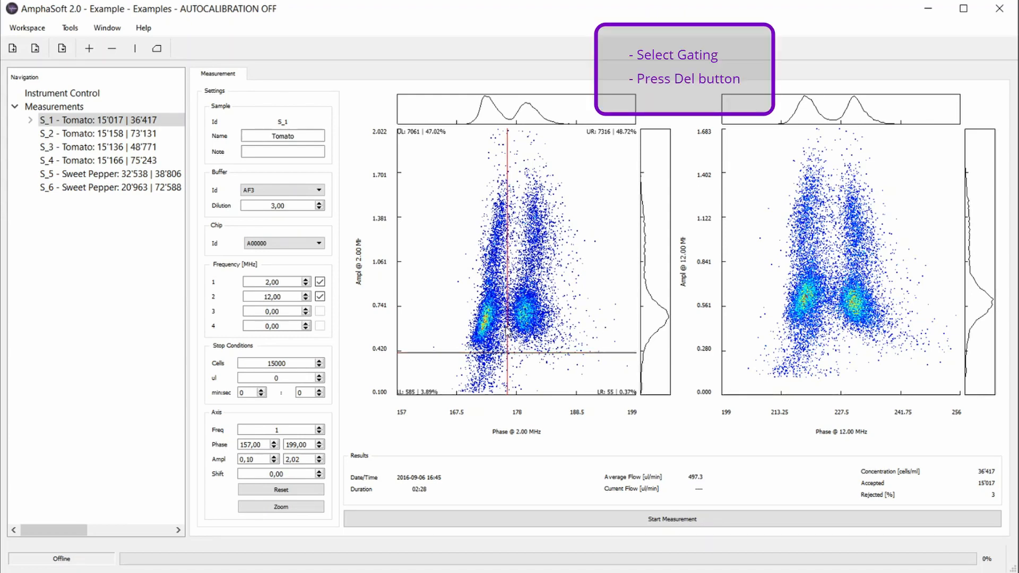
Replace the cross gate with a vertical line gate between the two populations in the 2 MHz plot.
{"action": "key", "text": "Delete"}
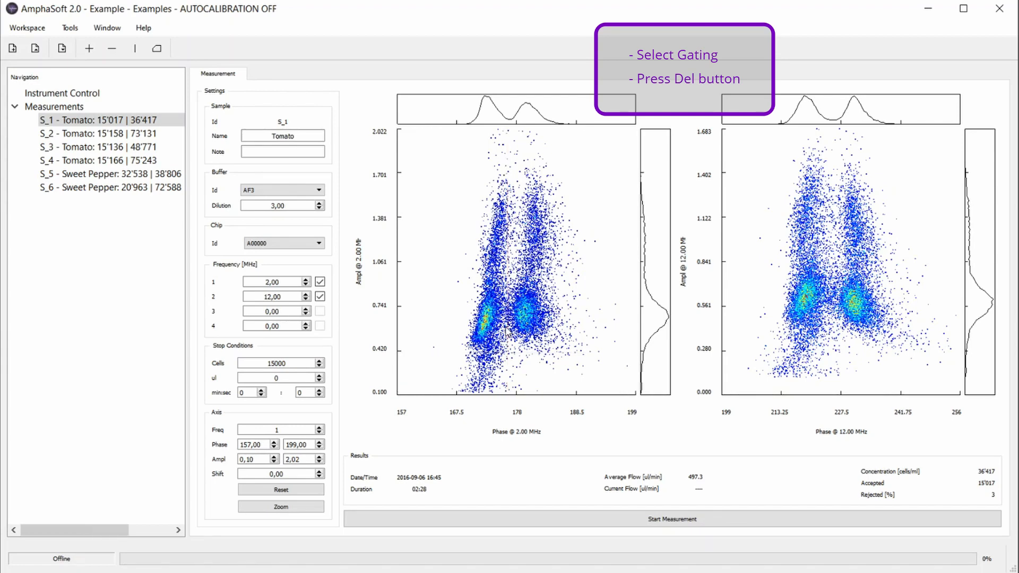
{"action": "left_click", "coordinate": [135, 49]}
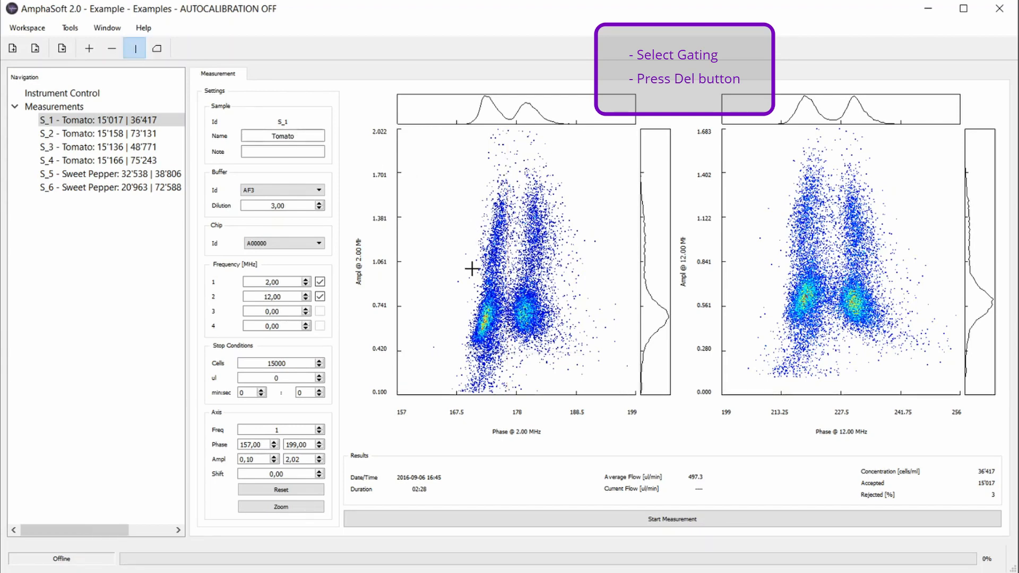
{"action": "left_click", "coordinate": [506, 345]}
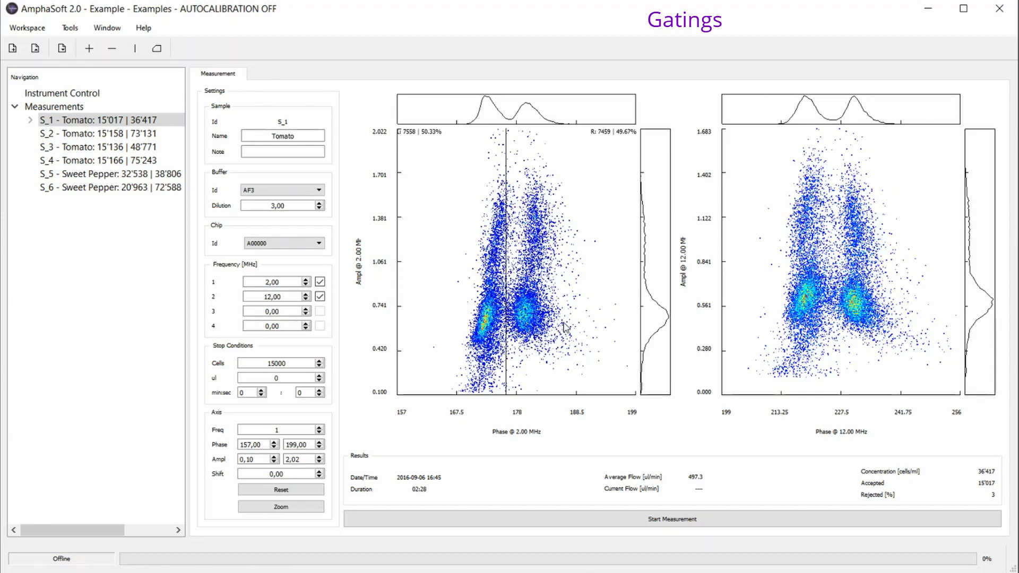
Apply S_1's vertical gate to all measurements and check it in S_2, S_3 and S_4.
{"action": "right_click", "coordinate": [507, 333]}
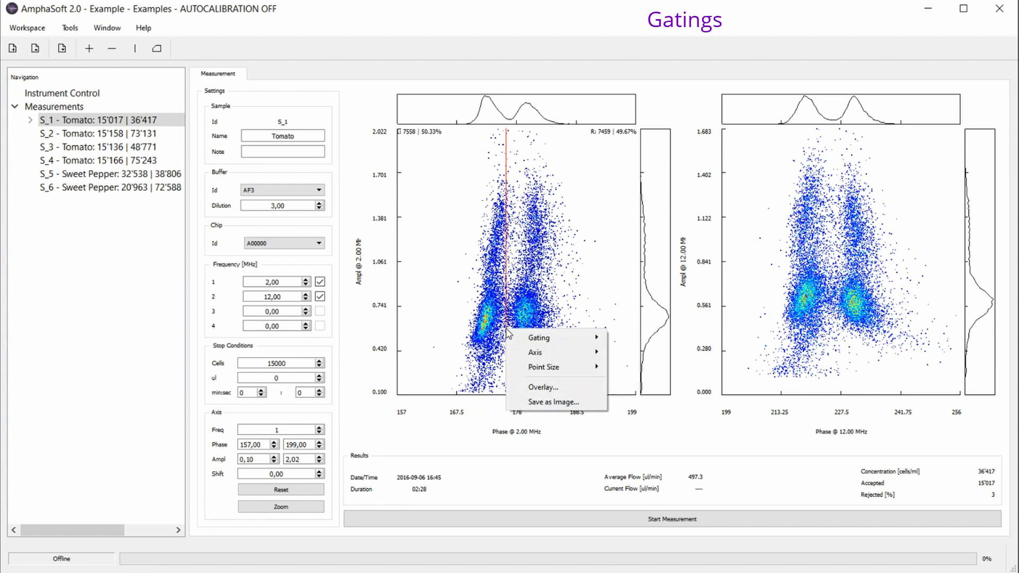
{"action": "mouse_move", "coordinate": [552, 340]}
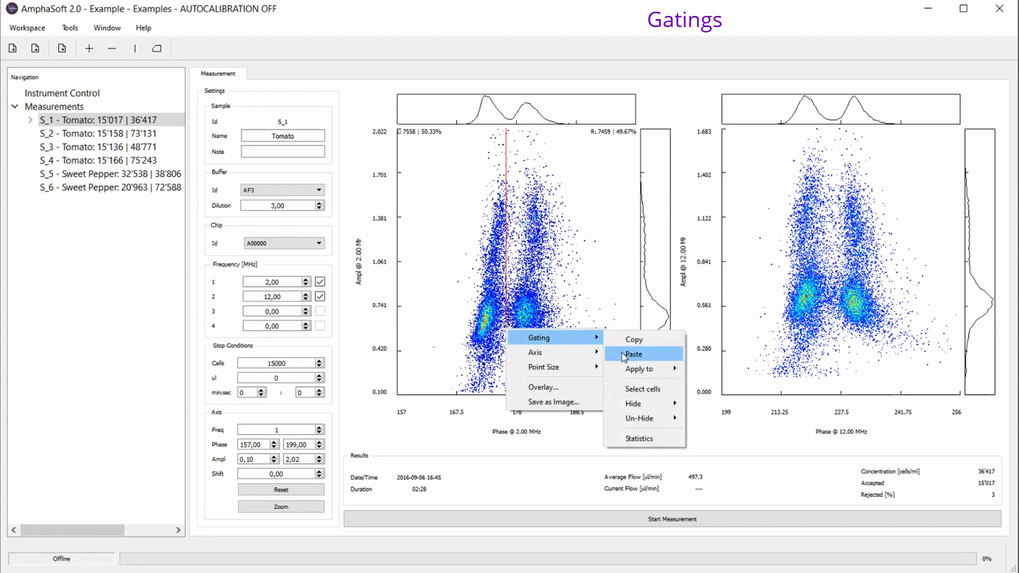
{"action": "mouse_move", "coordinate": [634, 371]}
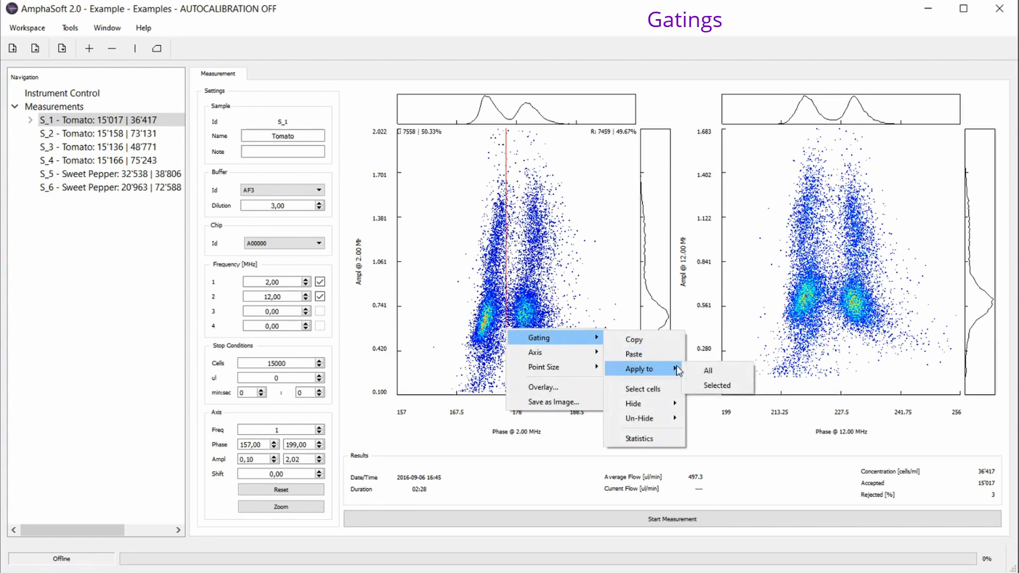
{"action": "left_click", "coordinate": [707, 373]}
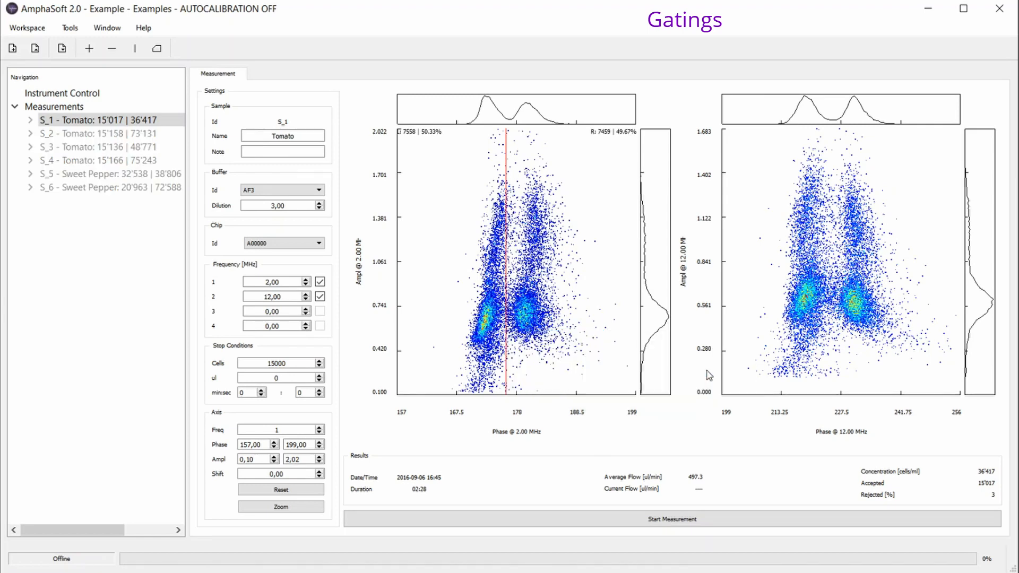
{"action": "left_click", "coordinate": [136, 139]}
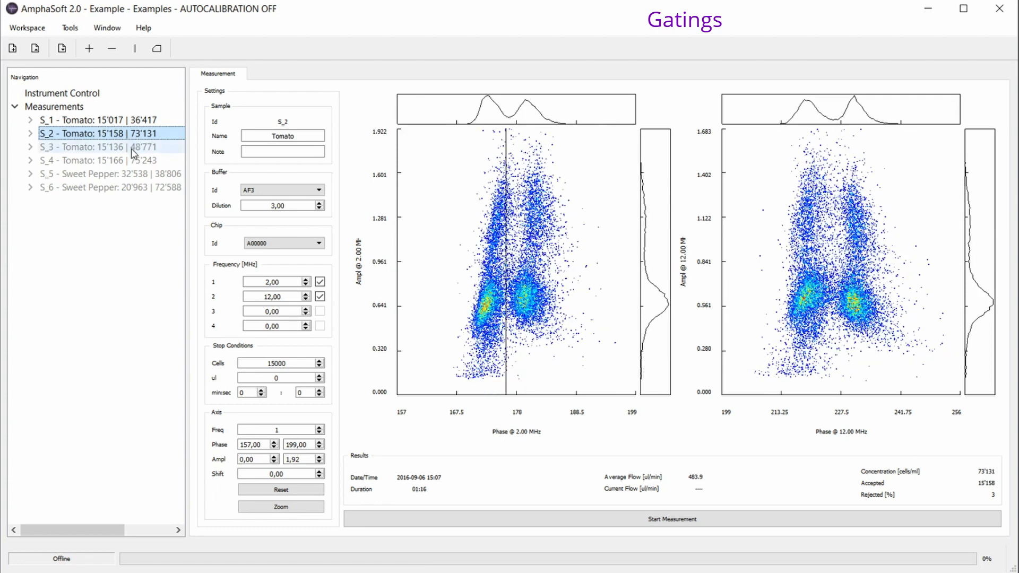
{"action": "left_click", "coordinate": [134, 152]}
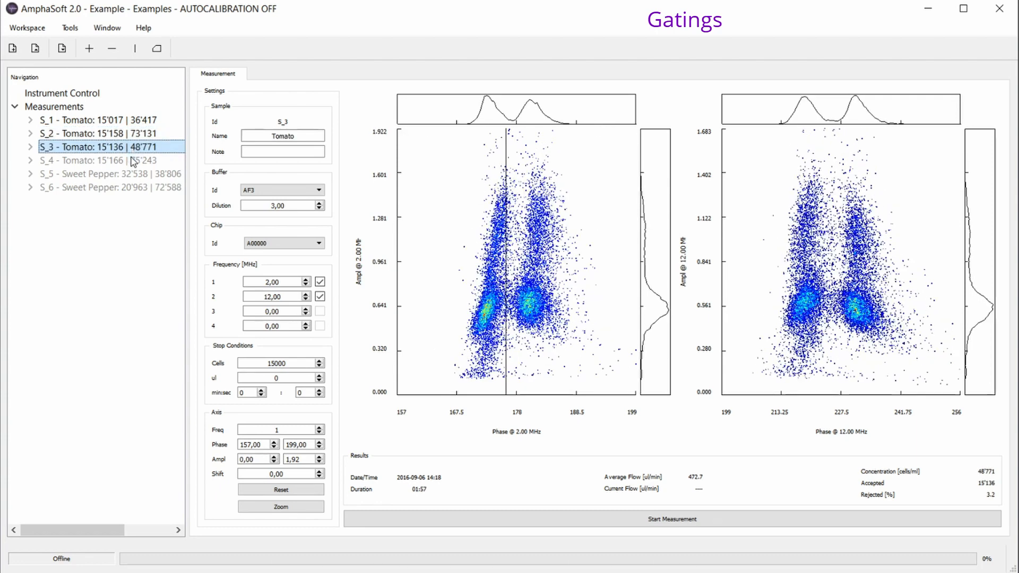
{"action": "left_click", "coordinate": [131, 161]}
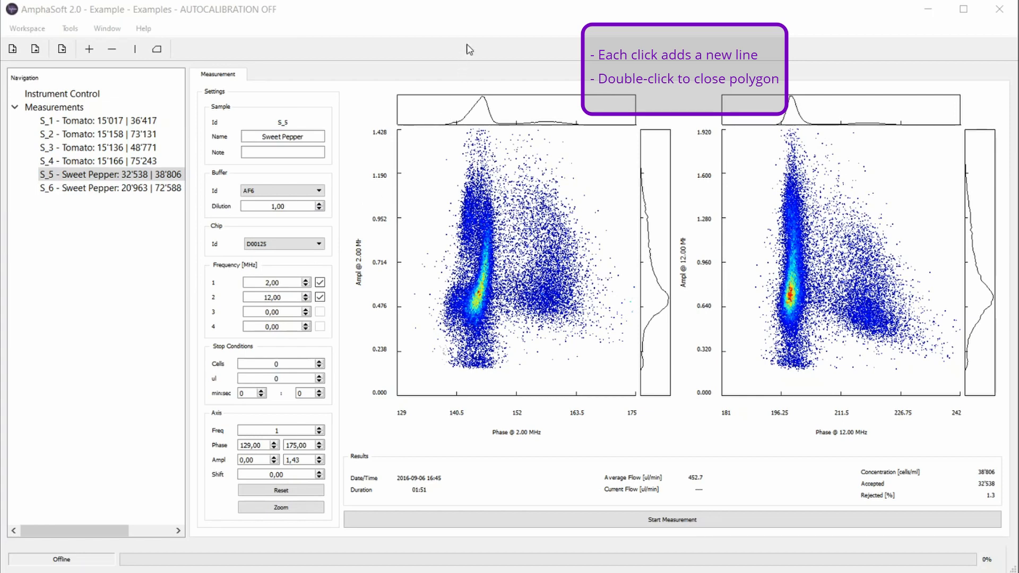
Draw a five-sided polygon gate around the higher-phase population in S_5's 2 MHz plot and shift it slightly towards lower phase and amplitude.
{"action": "left_click", "coordinate": [475, 21]}
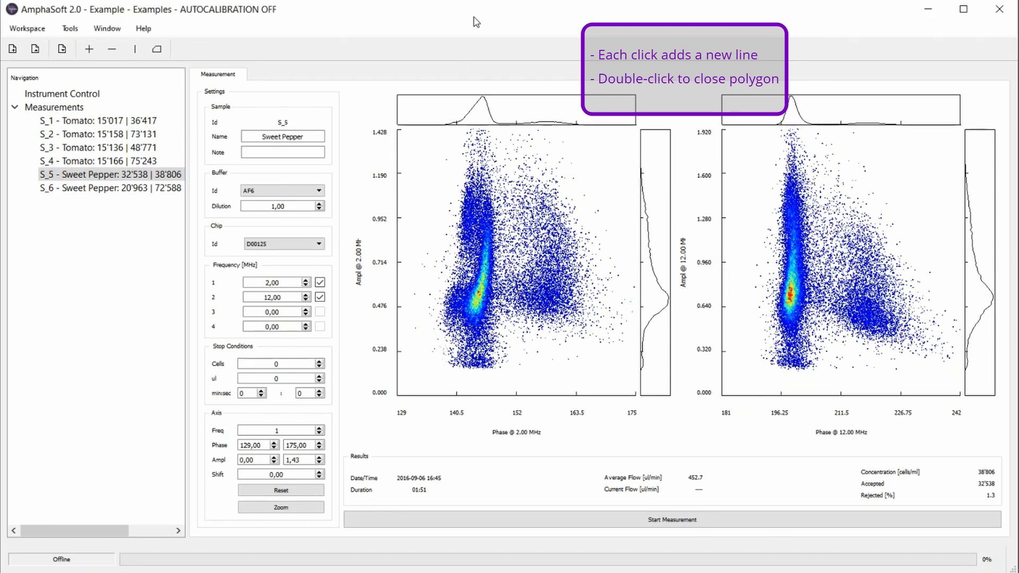
{"action": "left_click", "coordinate": [157, 51]}
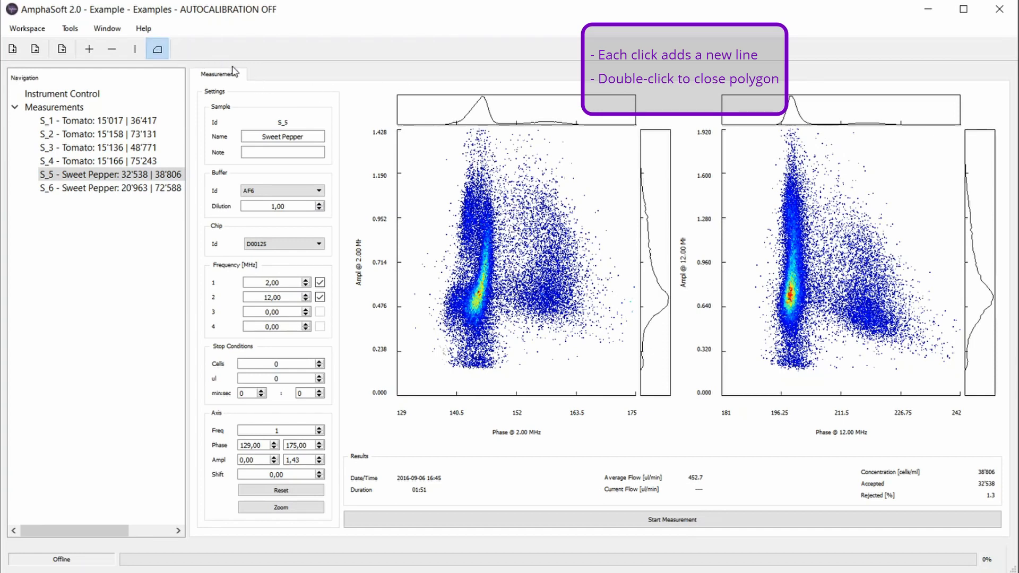
{"action": "left_click", "coordinate": [507, 158]}
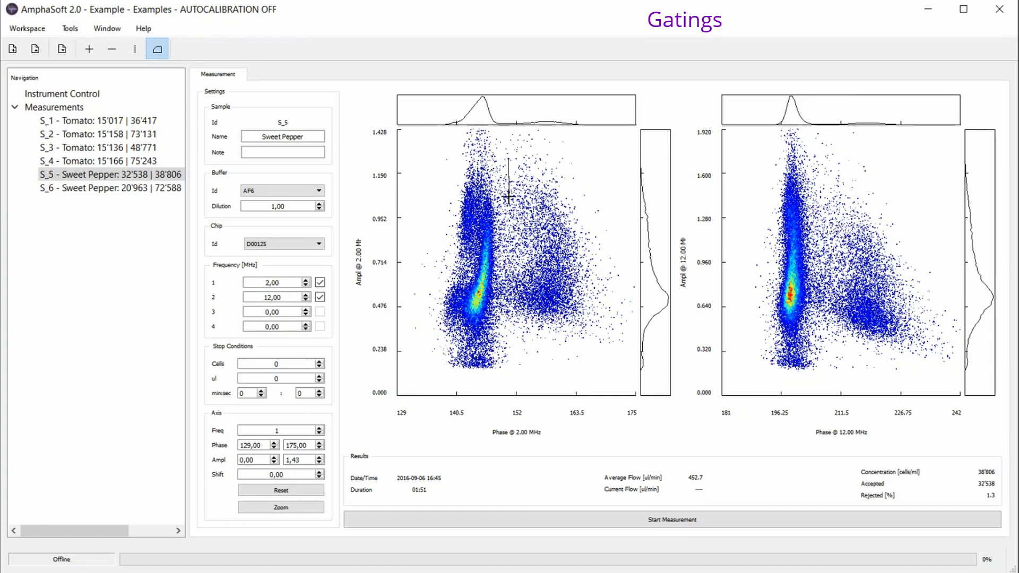
{"action": "left_click", "coordinate": [506, 335]}
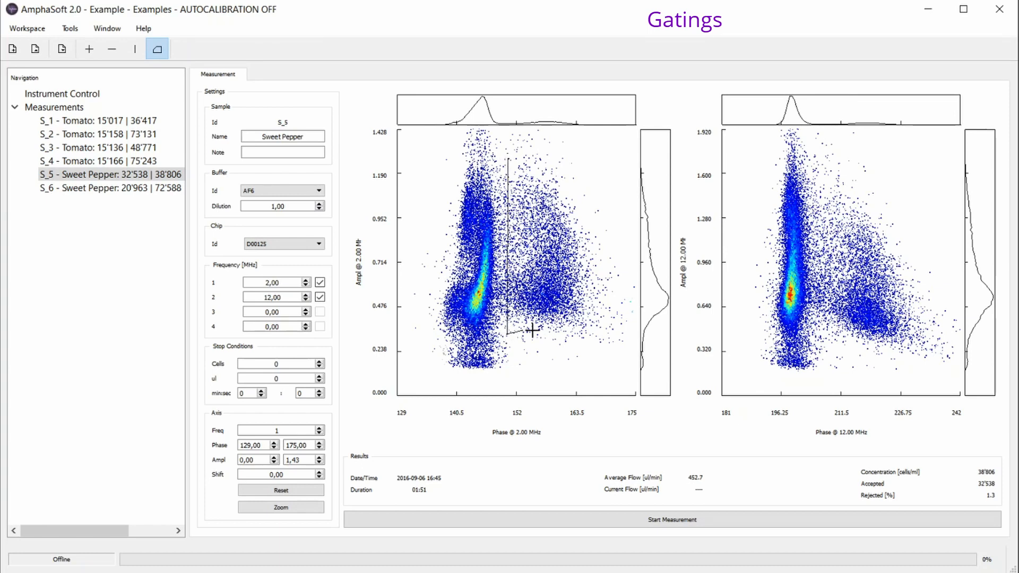
{"action": "left_click", "coordinate": [626, 348]}
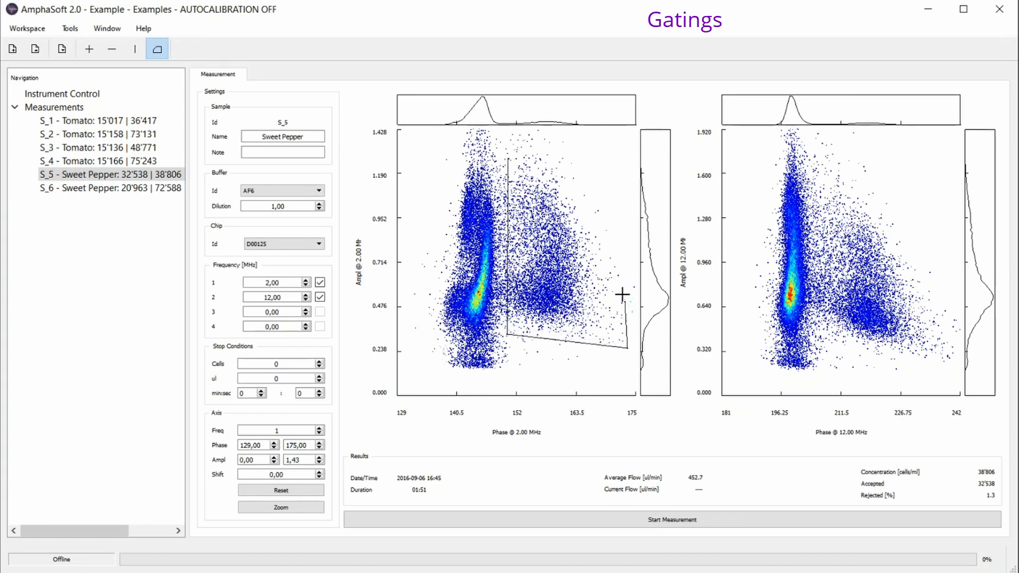
{"action": "left_click", "coordinate": [626, 144]}
{"action": "double_click", "coordinate": [551, 139]}
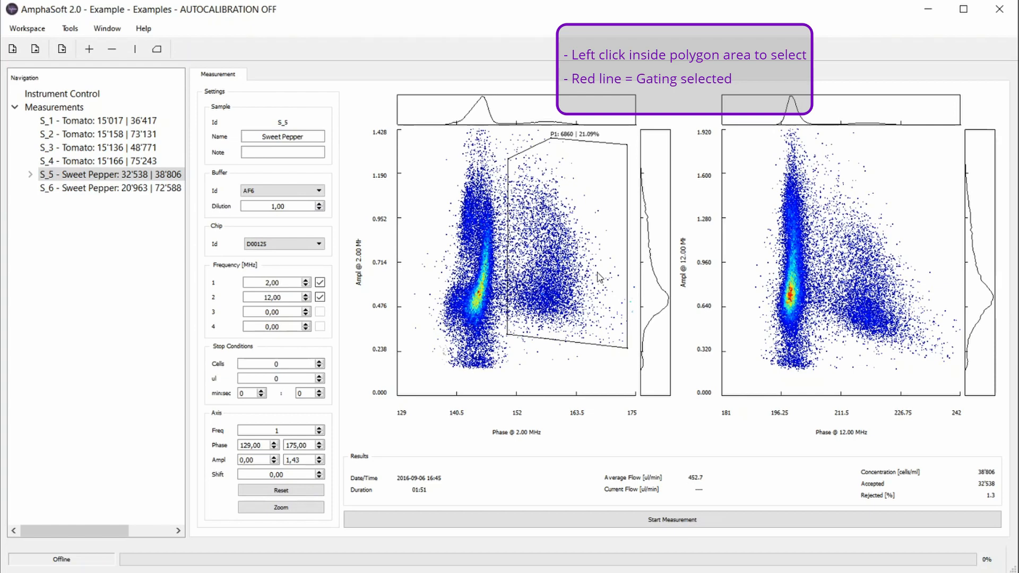
{"action": "left_click", "coordinate": [598, 218]}
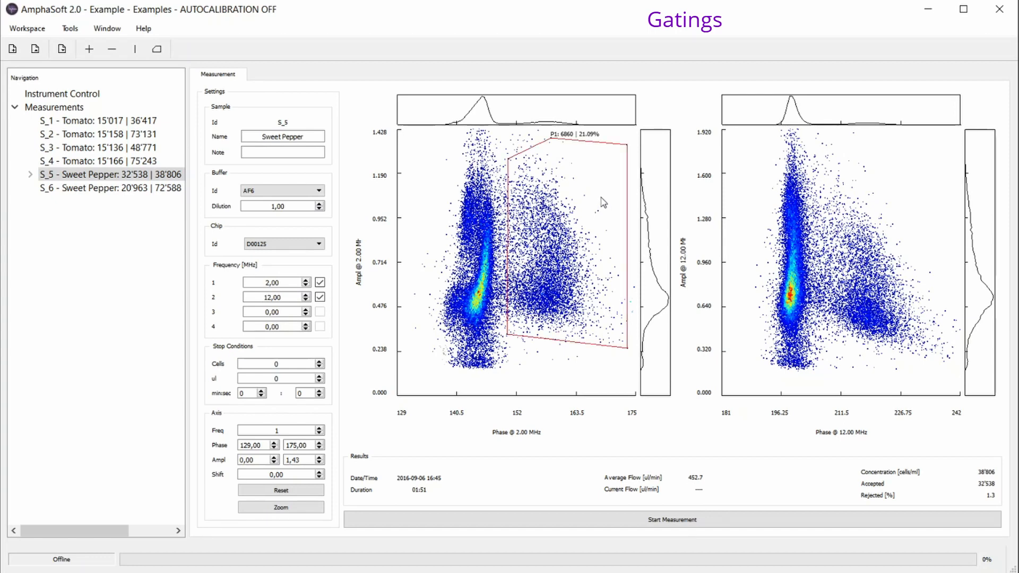
{"action": "mouse_move", "coordinate": [602, 201]}
{"action": "left_mouse_down"}
{"action": "mouse_move", "coordinate": [517, 206]}
{"action": "mouse_move", "coordinate": [538, 233]}
{"action": "mouse_move", "coordinate": [599, 229]}
{"action": "mouse_move", "coordinate": [596, 200]}
{"action": "left_mouse_up"}
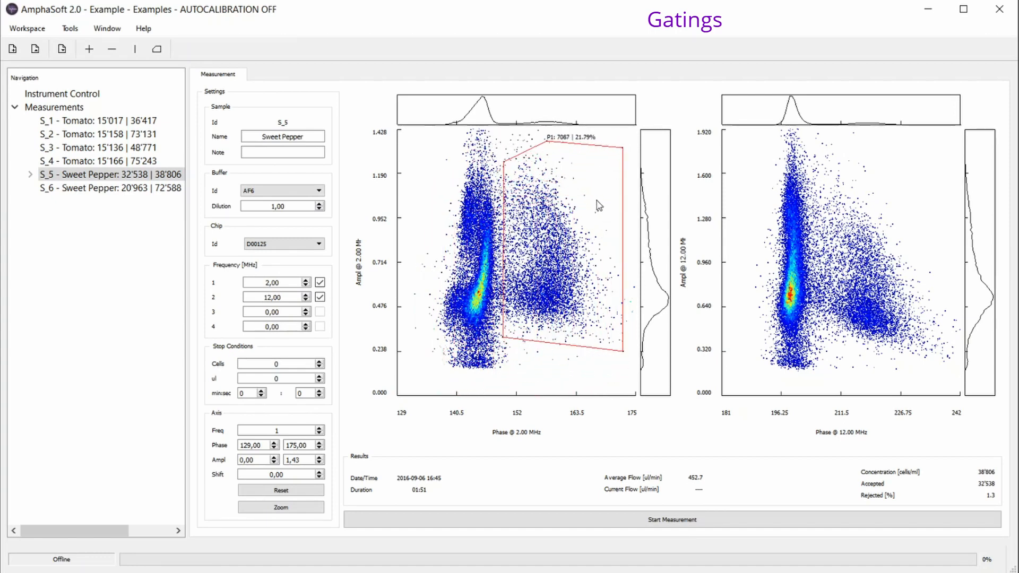
Apply S_5's polygon gate to all measurements and check it in S_6 before returning to S_5.
{"action": "right_click", "coordinate": [599, 206]}
{"action": "mouse_move", "coordinate": [626, 210]}
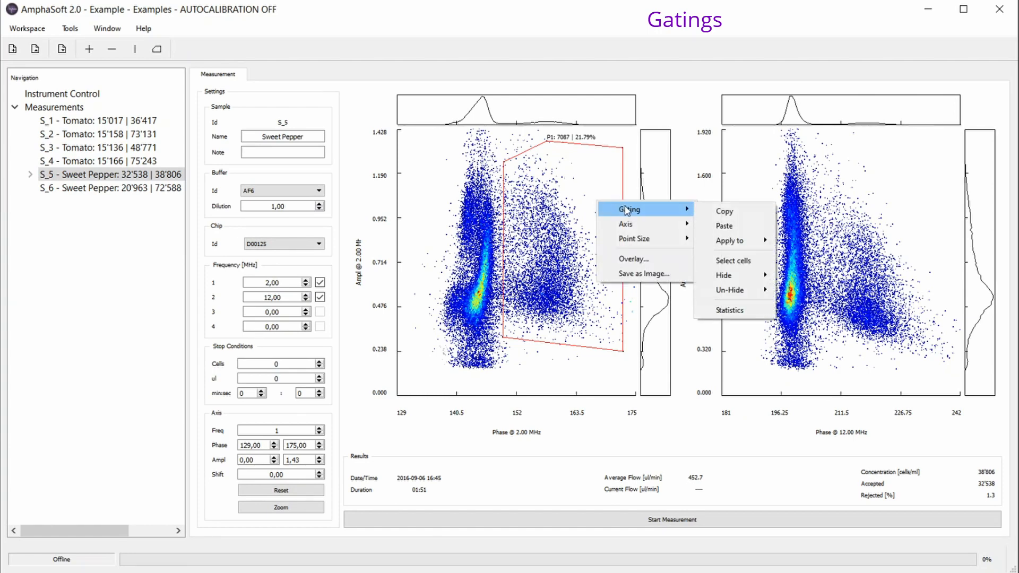
{"action": "mouse_move", "coordinate": [737, 244]}
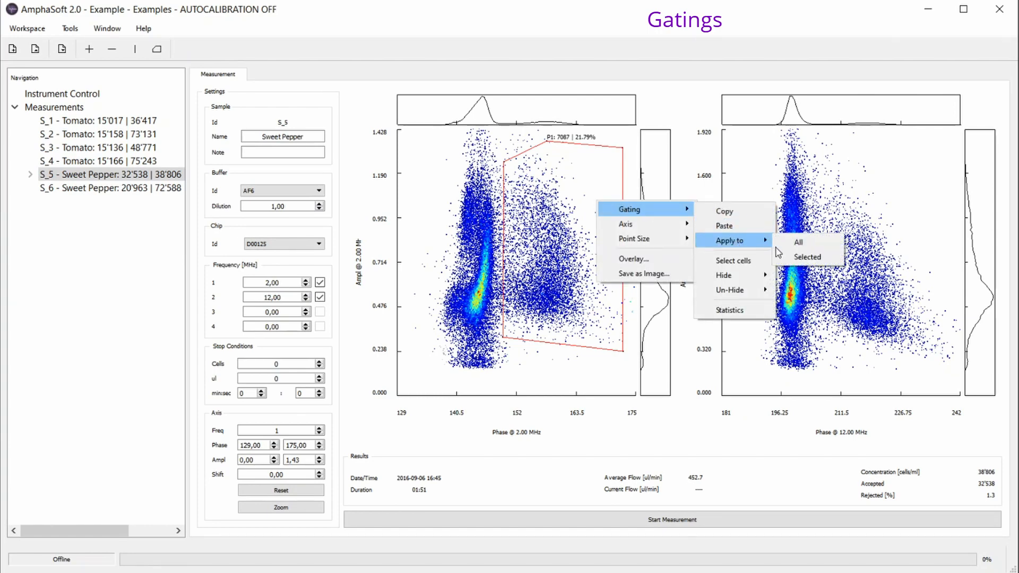
{"action": "left_click", "coordinate": [797, 243]}
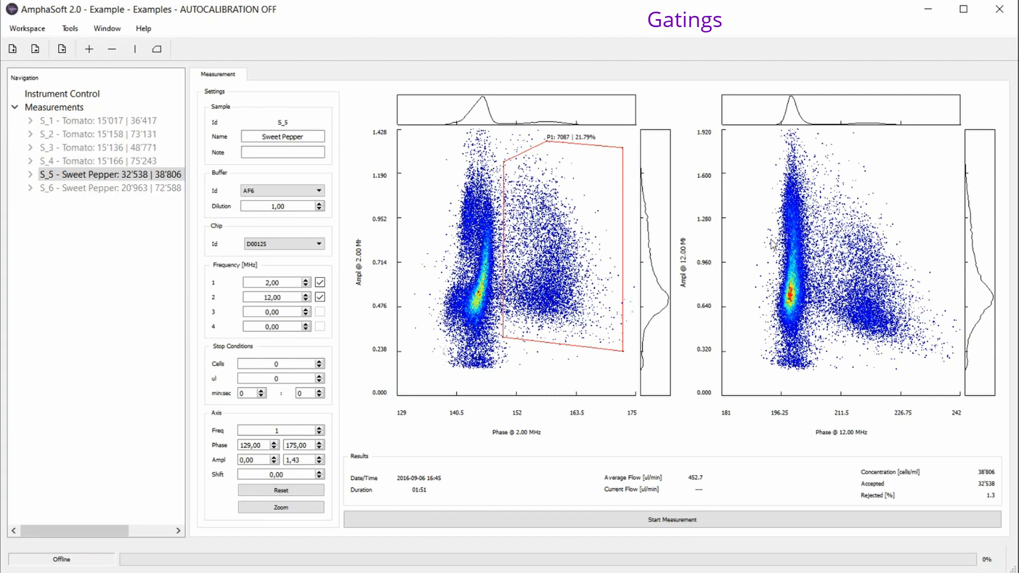
{"action": "left_click", "coordinate": [132, 192]}
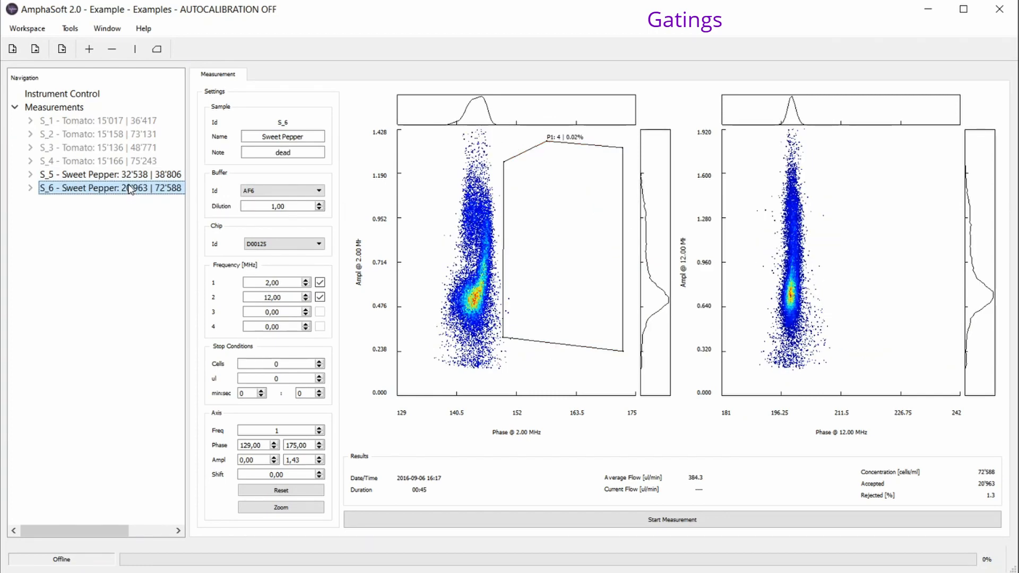
{"action": "left_click", "coordinate": [129, 181]}
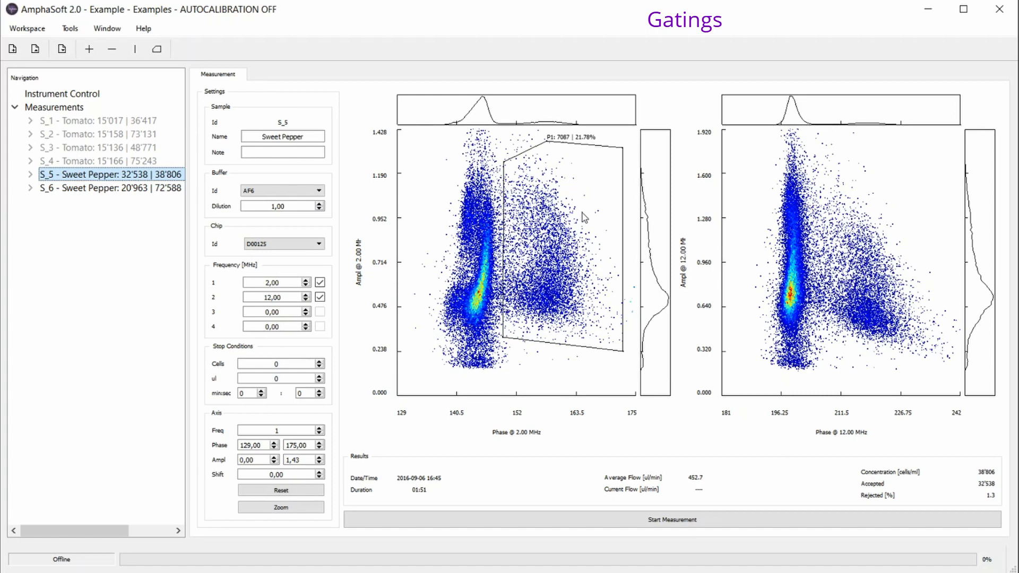
Select the cells inside S_5's polygon gate to locate them in the 12 MHz plot, and compare with S_6.
{"action": "left_click", "coordinate": [584, 218]}
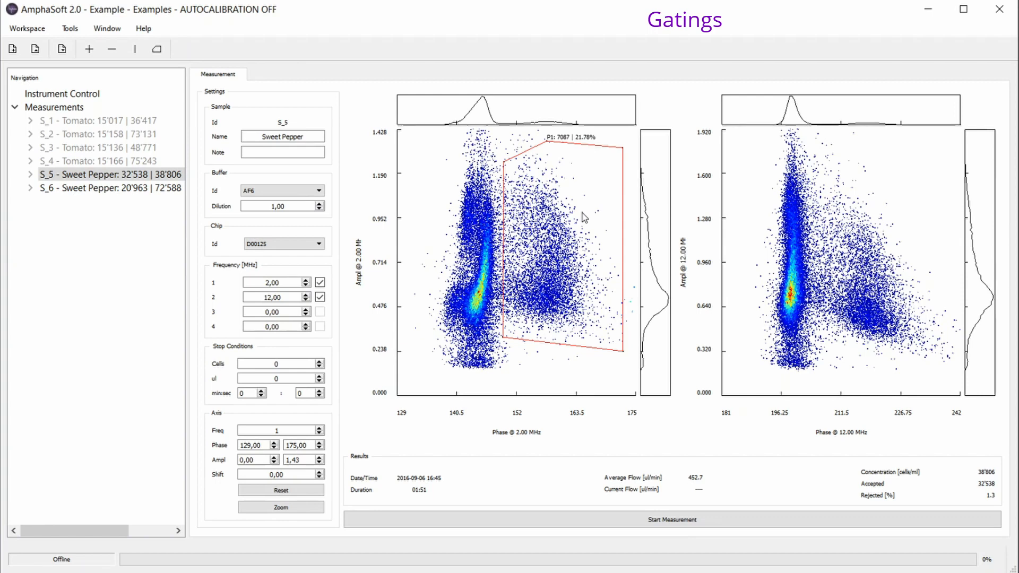
{"action": "right_click", "coordinate": [583, 217]}
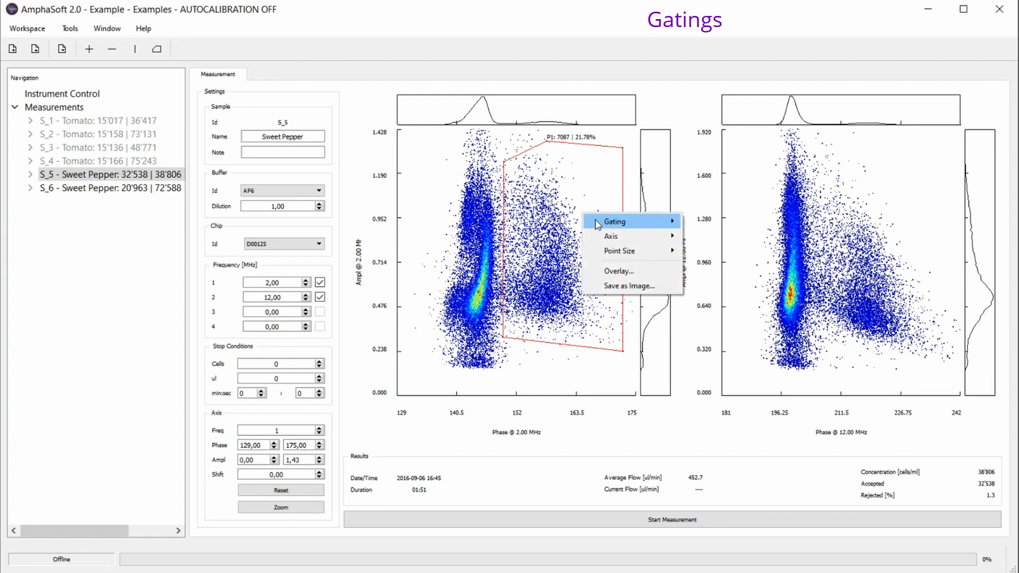
{"action": "mouse_move", "coordinate": [630, 225]}
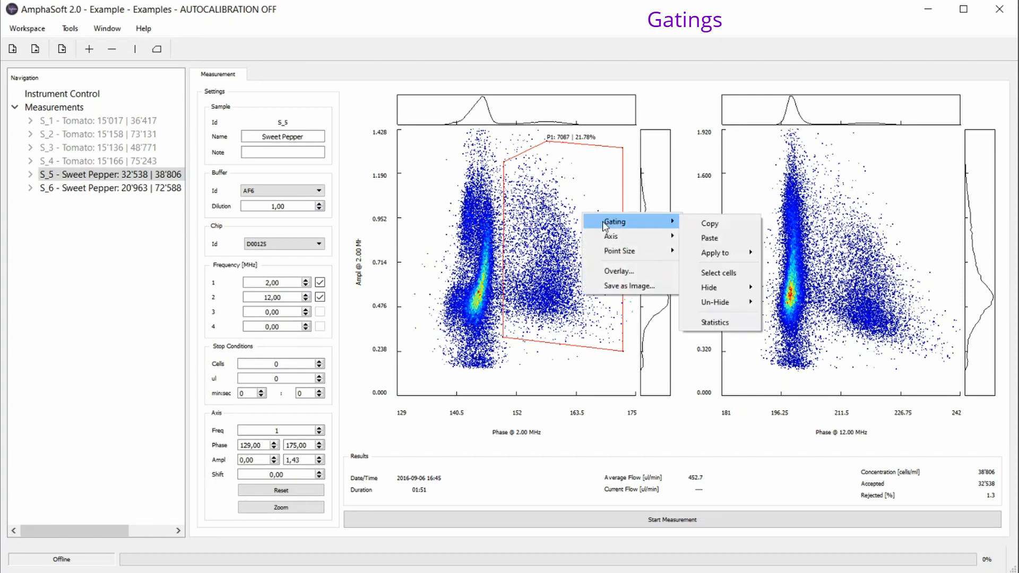
{"action": "left_click", "coordinate": [712, 274]}
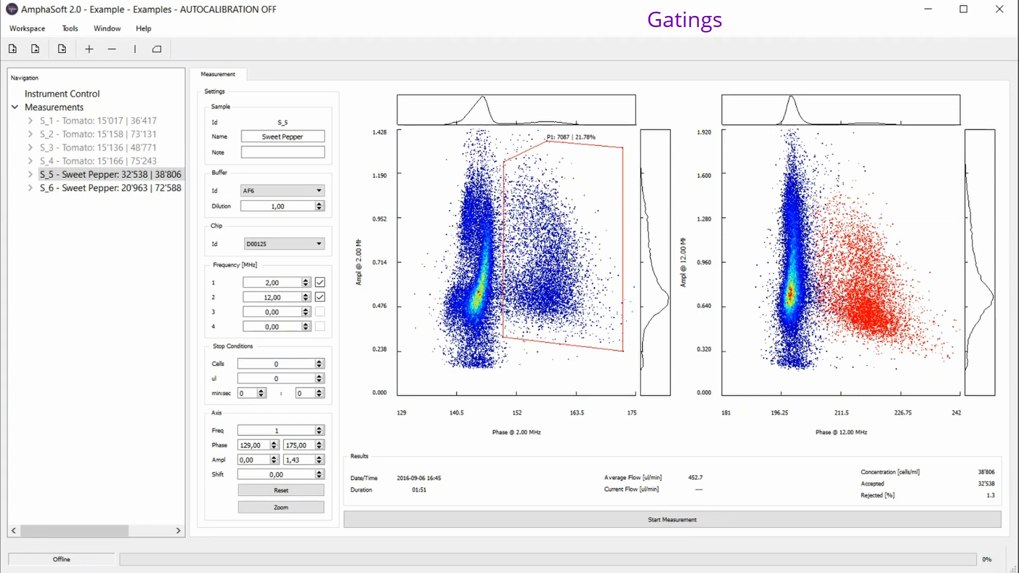
{"action": "left_click", "coordinate": [126, 188]}
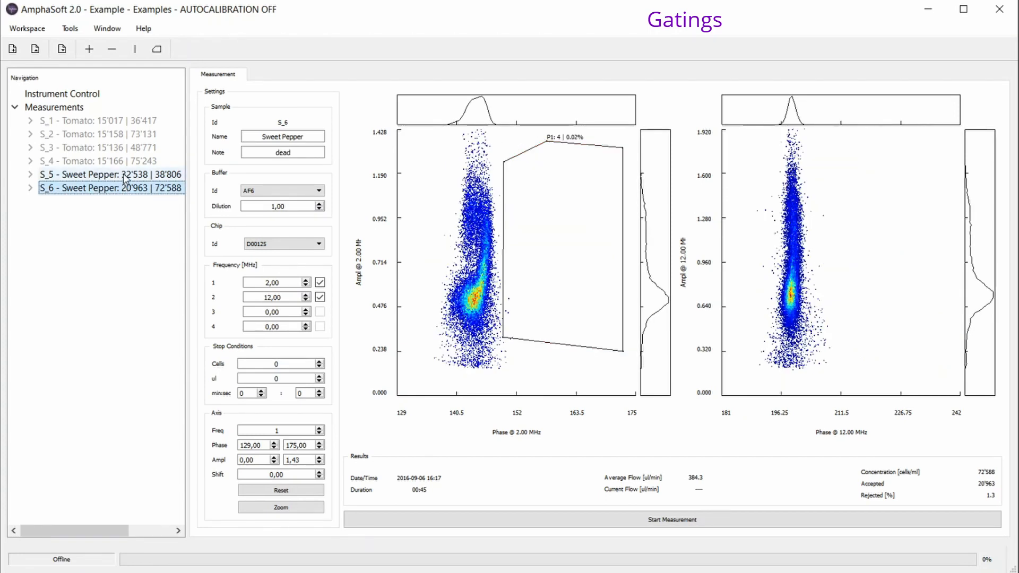
{"action": "left_click", "coordinate": [126, 176]}
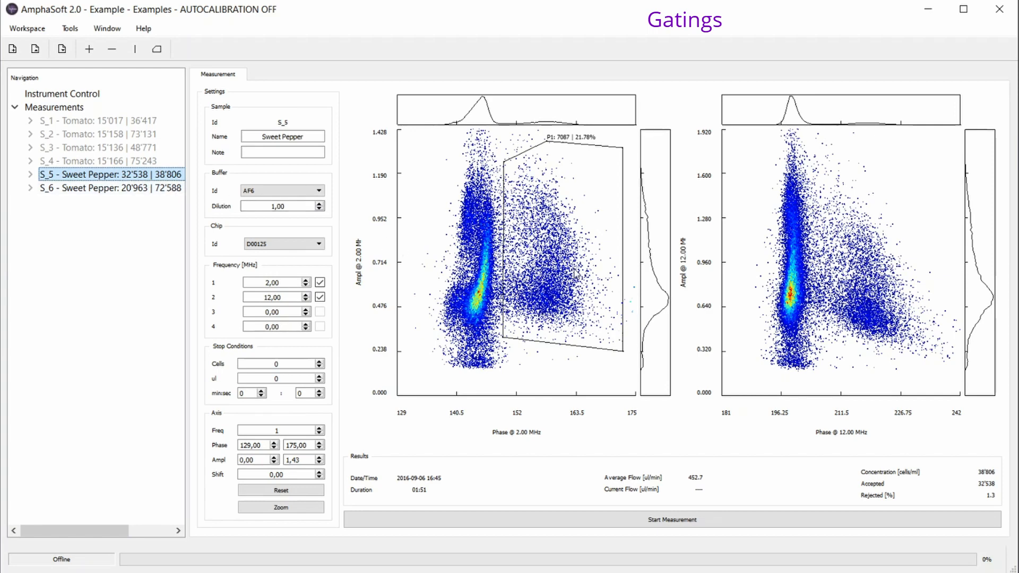
Draw a six-sided polygon gate around the lowest-amplitude population in S_5's 2 MHz plot.
{"action": "left_click", "coordinate": [157, 52]}
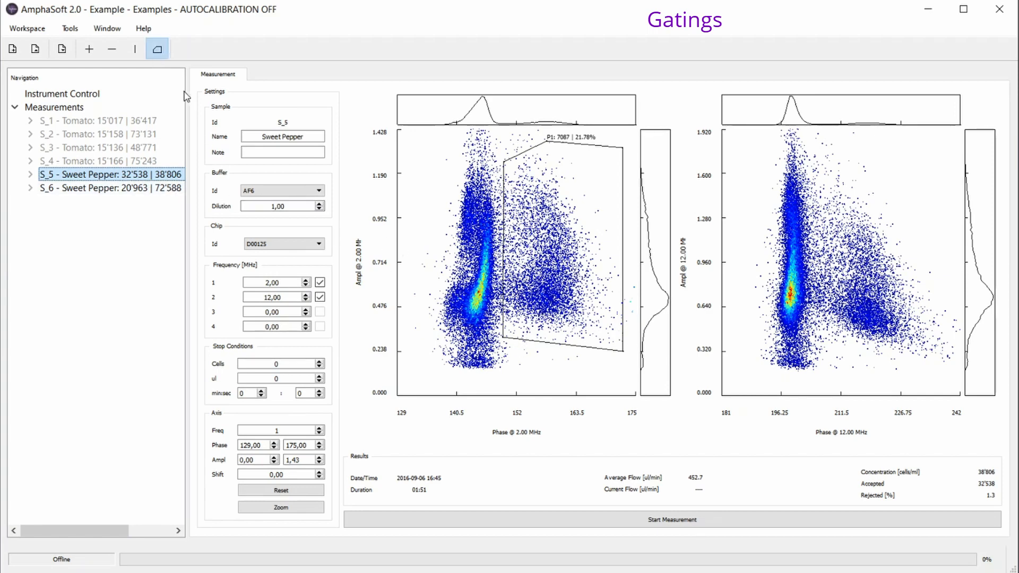
{"action": "left_click", "coordinate": [434, 360]}
{"action": "left_click", "coordinate": [484, 379]}
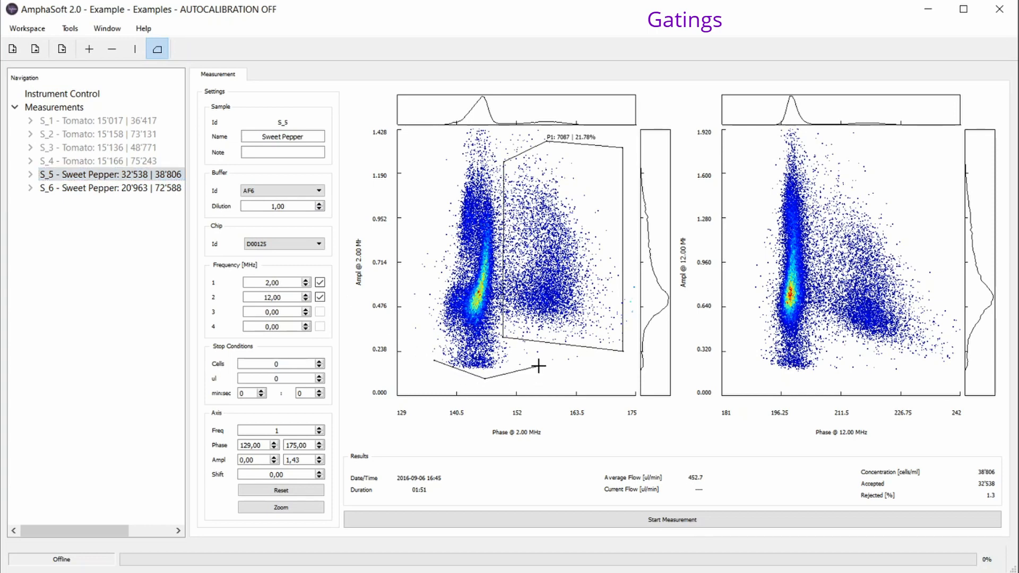
{"action": "left_click", "coordinate": [538, 365]}
{"action": "left_click", "coordinate": [514, 346]}
{"action": "left_click", "coordinate": [438, 338]}
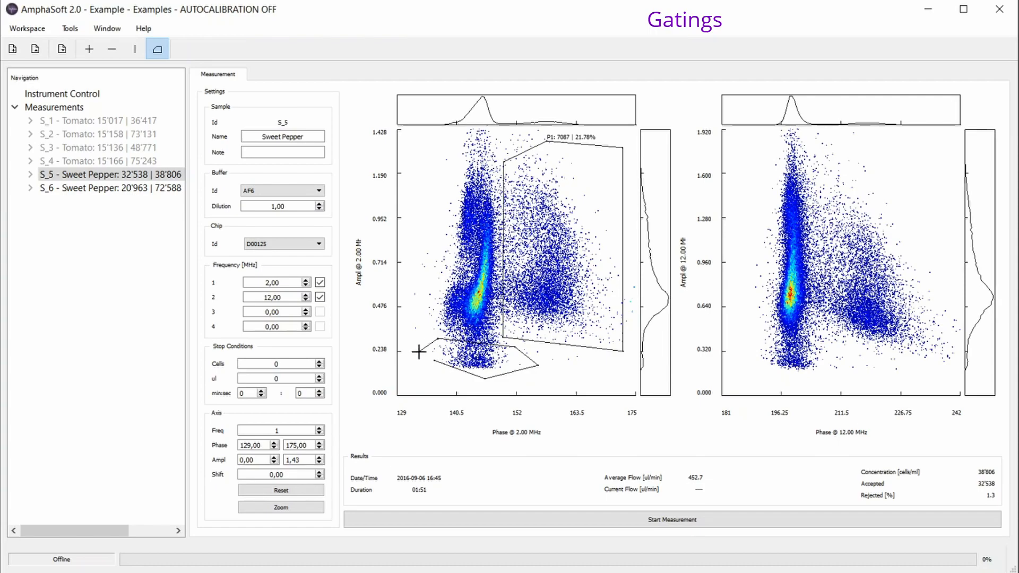
{"action": "double_click", "coordinate": [419, 351]}
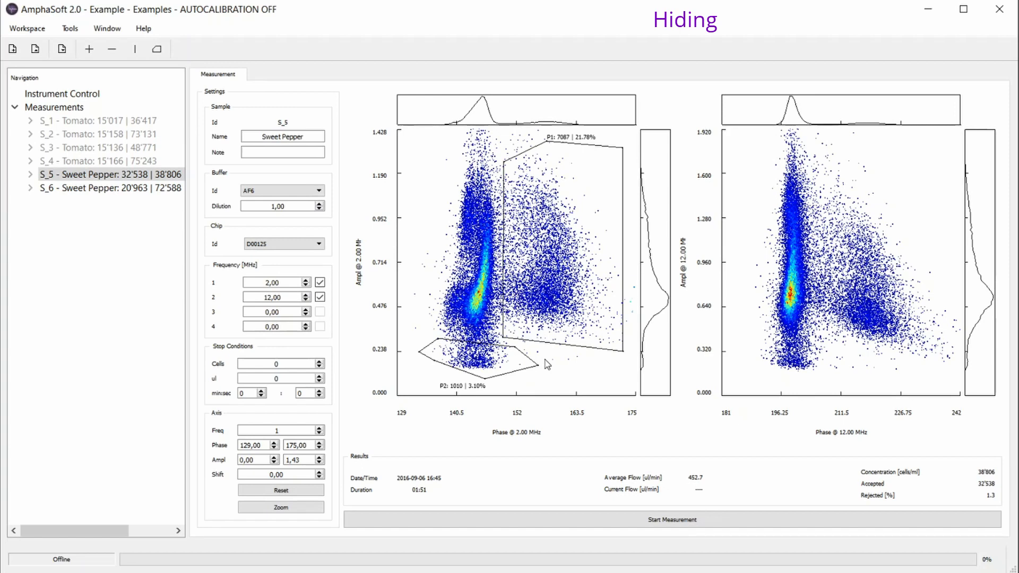
Hide the cells inside S_5's low-amplitude polygon gate.
{"action": "left_click", "coordinate": [496, 364]}
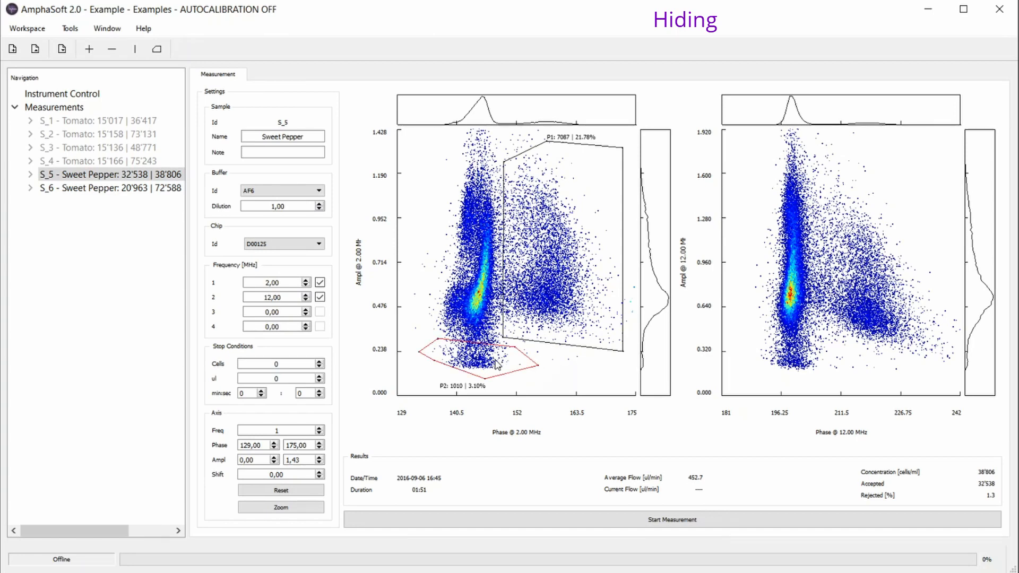
{"action": "right_click", "coordinate": [496, 364]}
{"action": "mouse_move", "coordinate": [530, 369]}
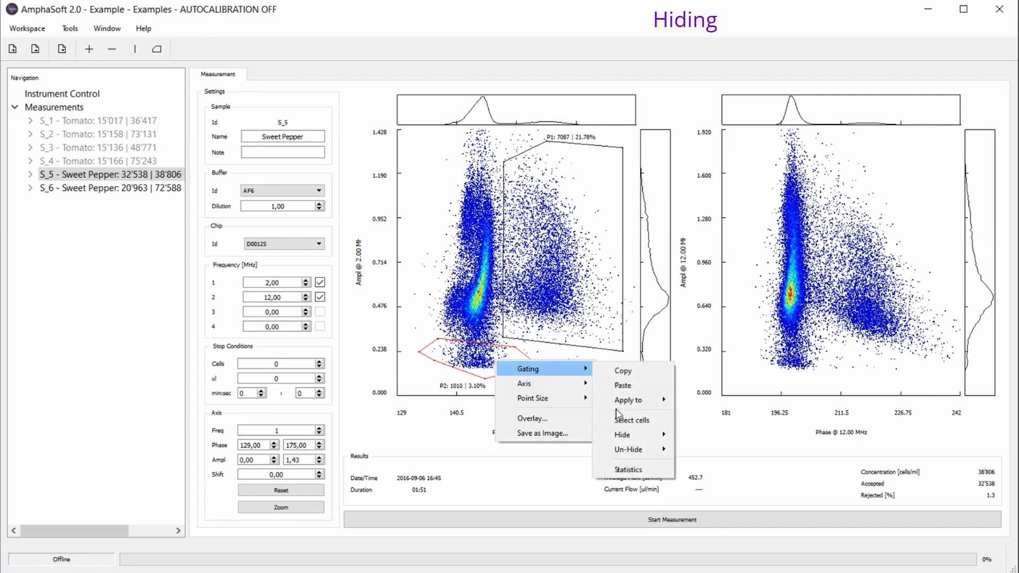
{"action": "mouse_move", "coordinate": [631, 434]}
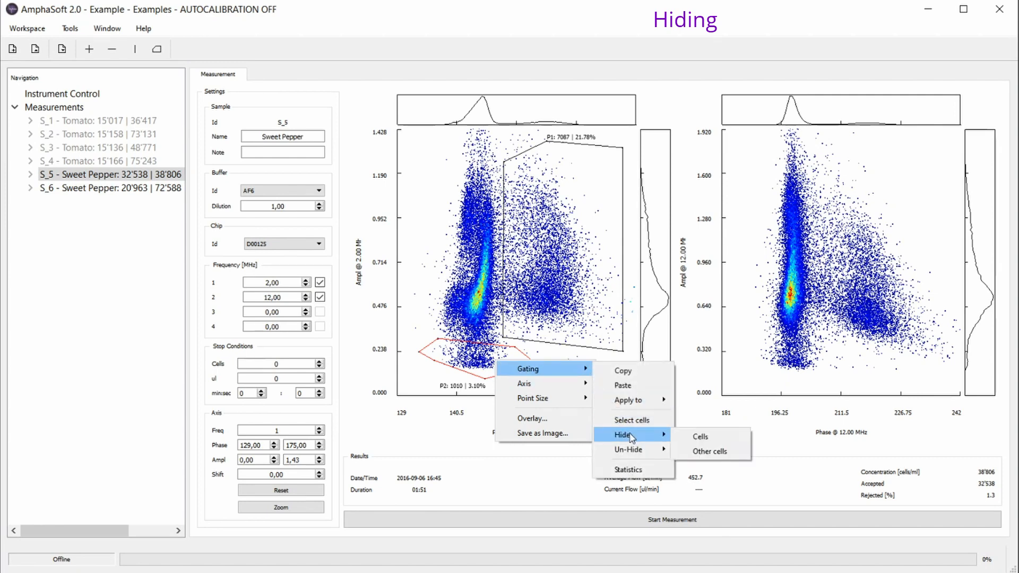
{"action": "left_click", "coordinate": [700, 437]}
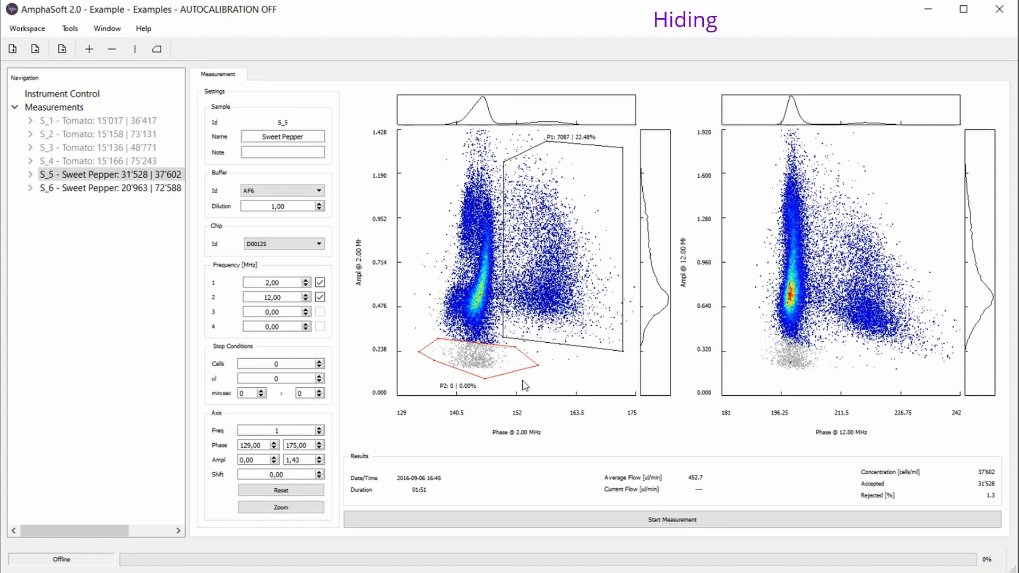
Un-hide the cells inside S_5's low-amplitude polygon gate and delete that gate.
{"action": "right_click", "coordinate": [488, 360]}
{"action": "mouse_move", "coordinate": [518, 366]}
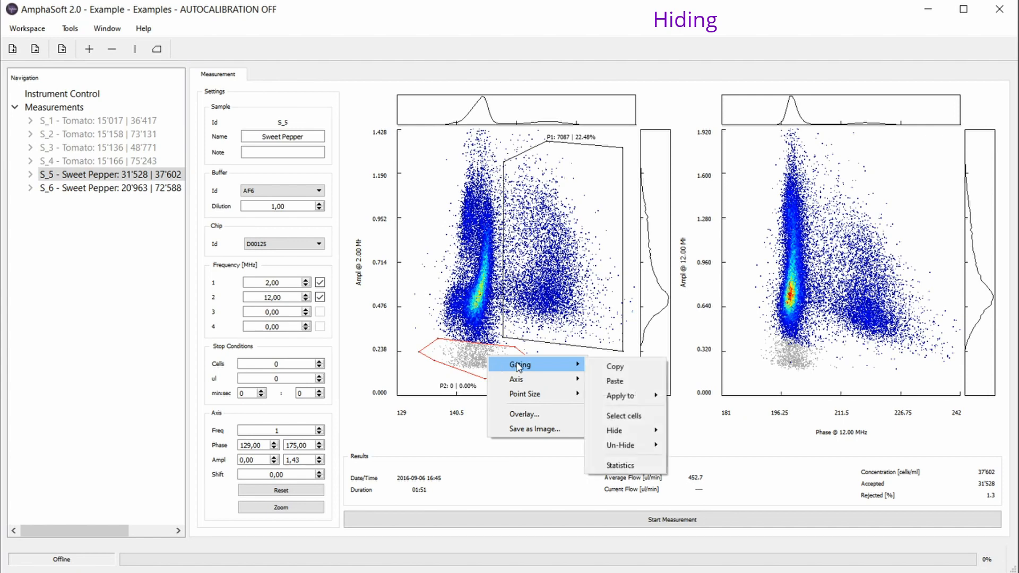
{"action": "mouse_move", "coordinate": [644, 449]}
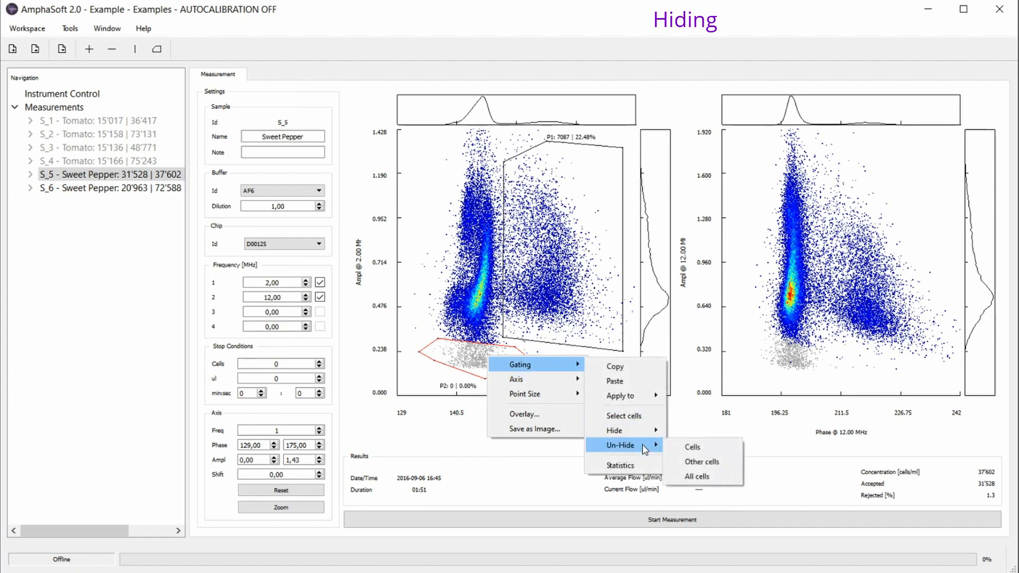
{"action": "left_click", "coordinate": [704, 451]}
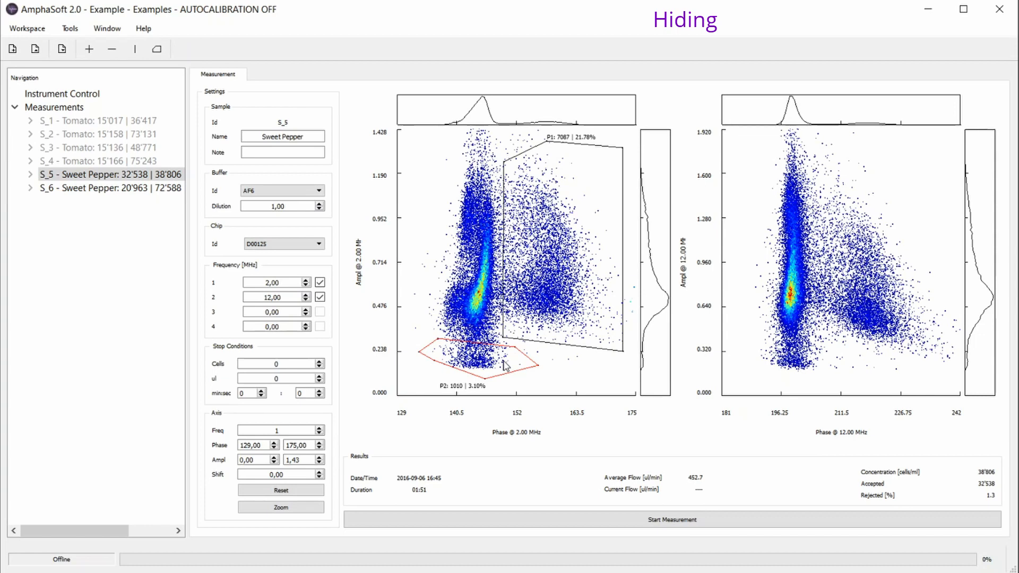
{"action": "key", "text": "Delete"}
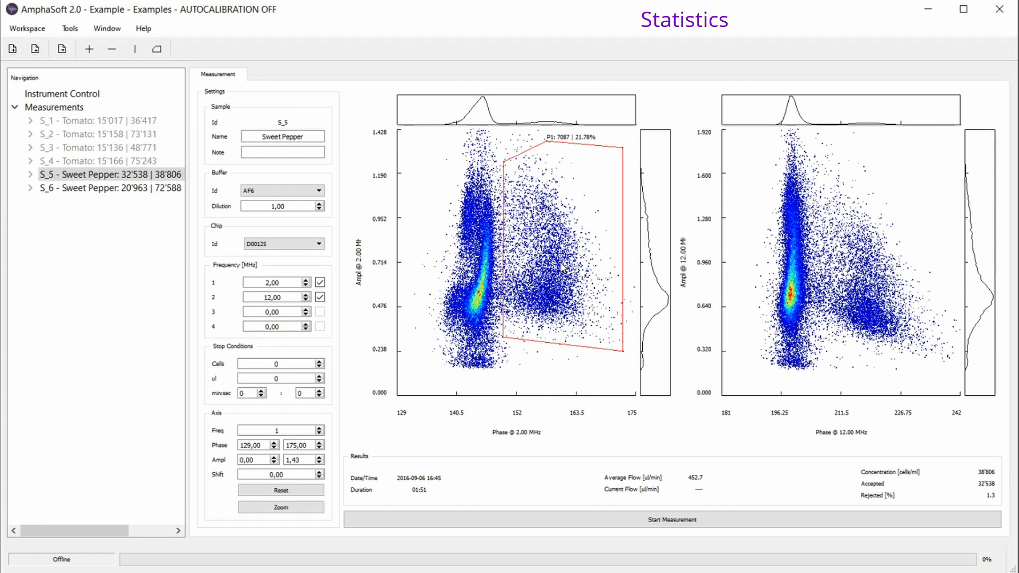
Show the statistics of S_5's remaining polygon gate and shift its label slightly inside the gate.
{"action": "right_click", "coordinate": [573, 215]}
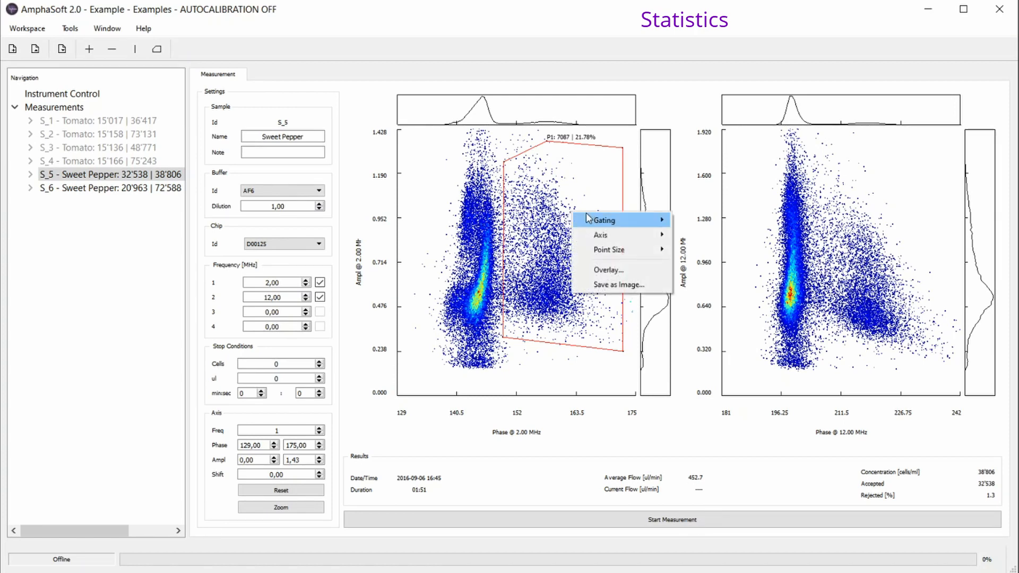
{"action": "mouse_move", "coordinate": [601, 219]}
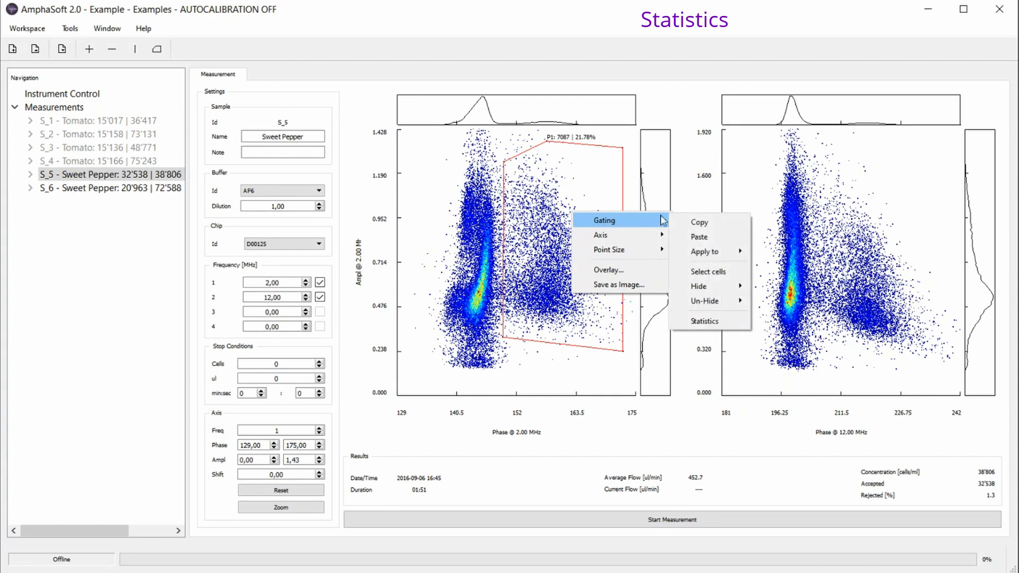
{"action": "left_click", "coordinate": [719, 322]}
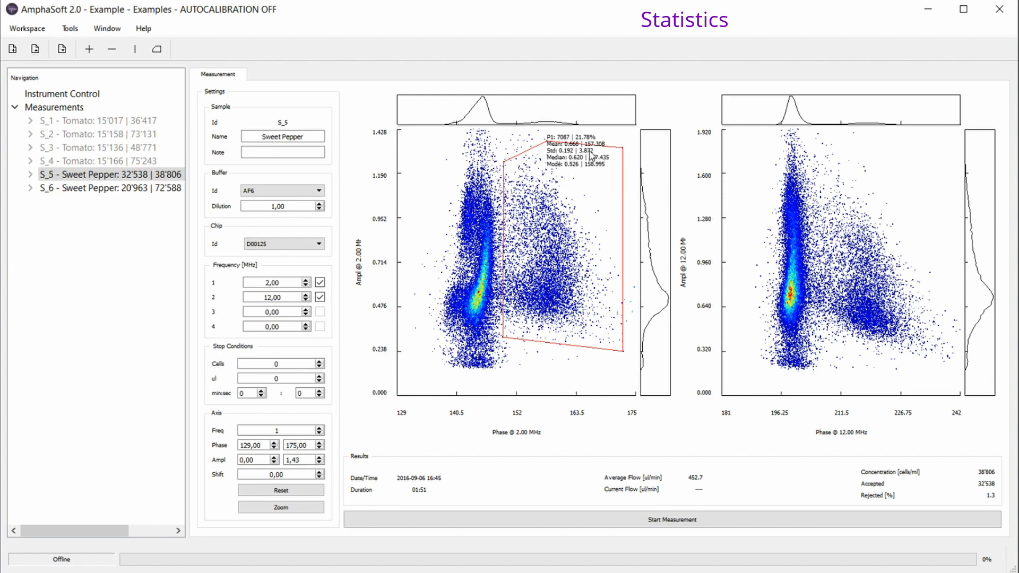
{"action": "left_click_drag", "start_coordinate": [585, 157], "coordinate": [597, 170]}
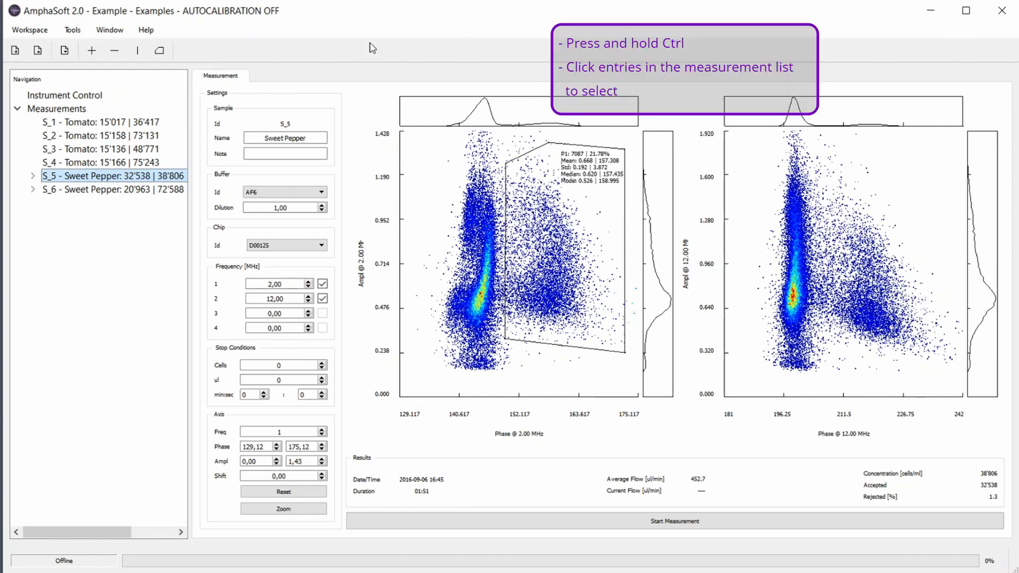
Overlay the 2 MHz plots of measurements S_1, S_2, S_3 and S_4 to compare them, then close the overlay.
{"action": "left_click", "coordinate": [114, 125]}
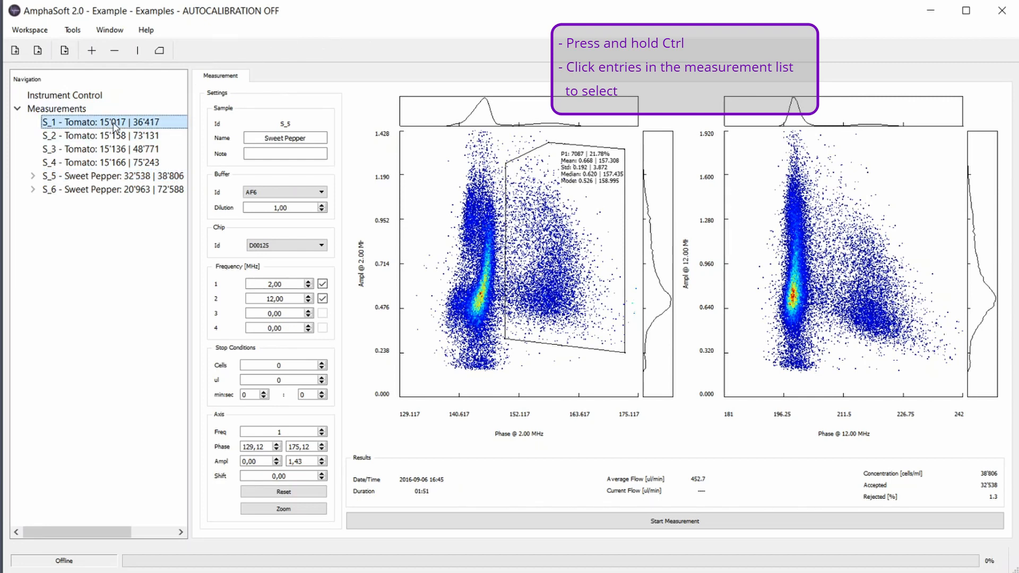
{"action": "left_click", "coordinate": [115, 137], "text": "ctrl"}
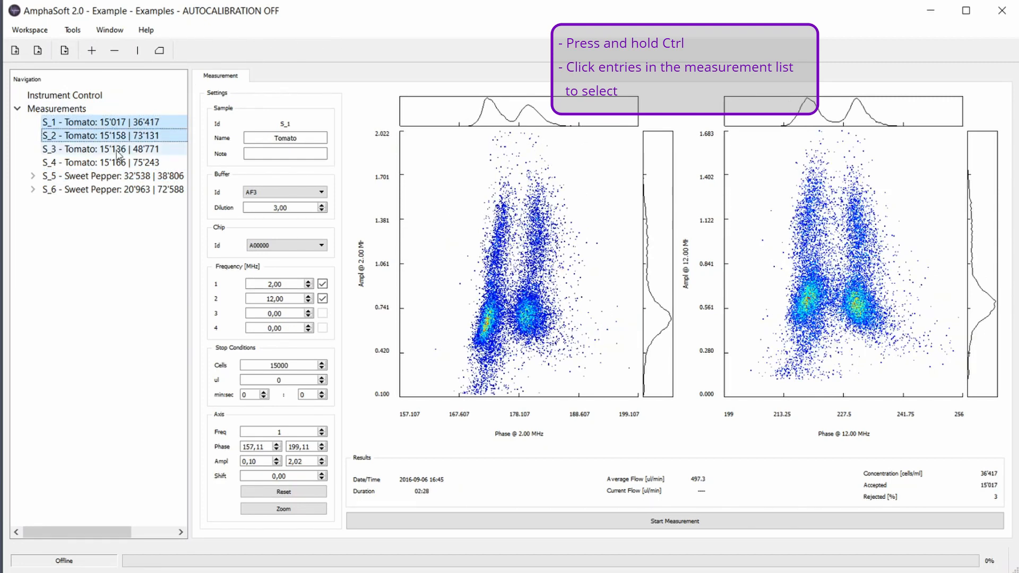
{"action": "left_click", "coordinate": [116, 150], "text": "ctrl"}
{"action": "left_click", "coordinate": [120, 165], "text": "ctrl"}
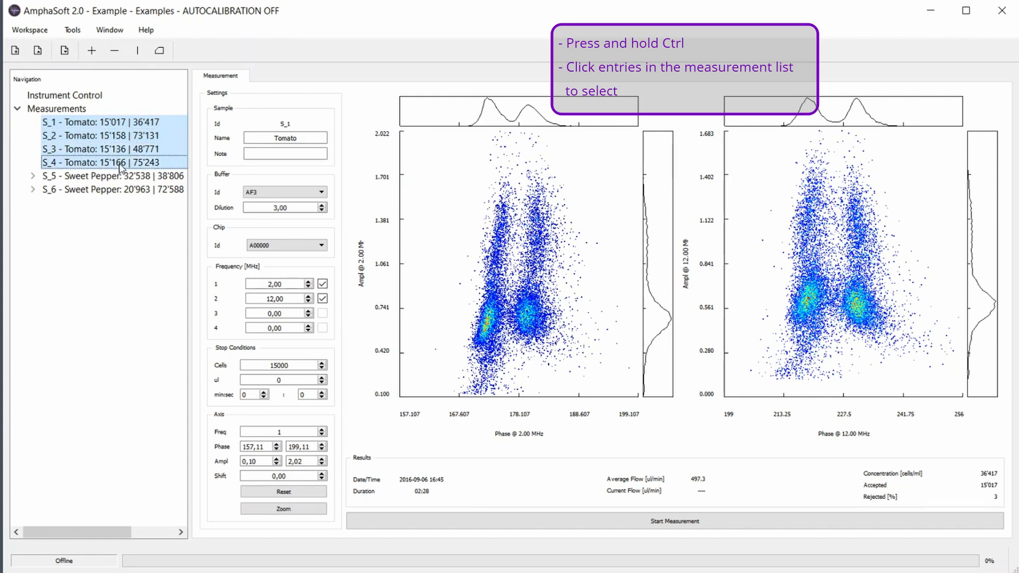
{"action": "right_click", "coordinate": [462, 201]}
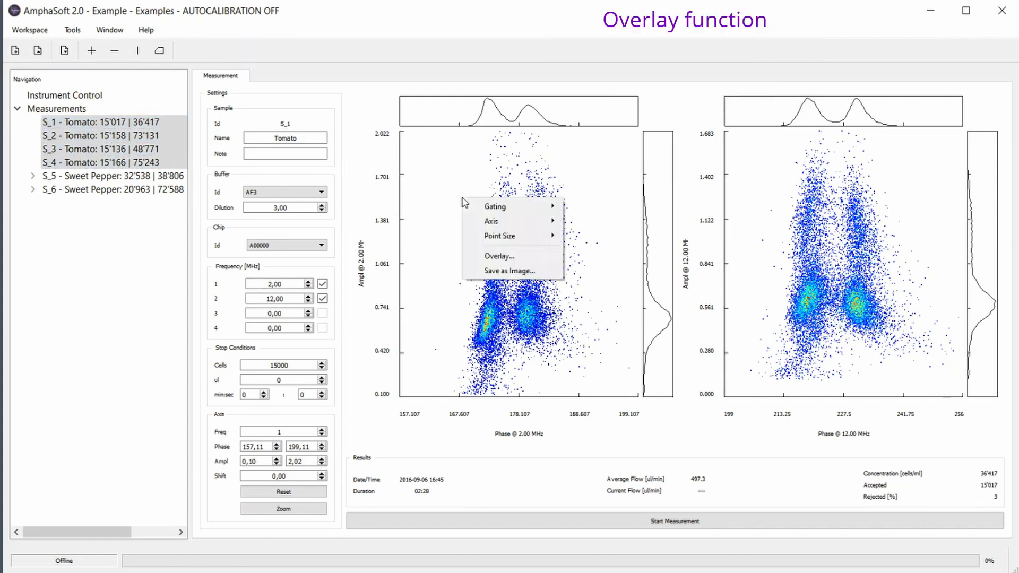
{"action": "left_click", "coordinate": [488, 258]}
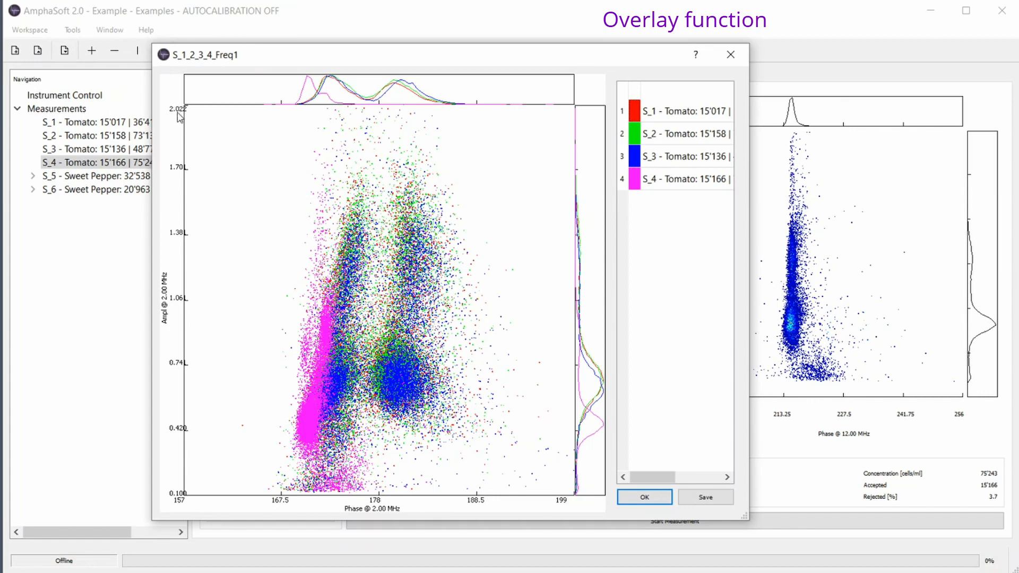
{"action": "left_click", "coordinate": [631, 497]}
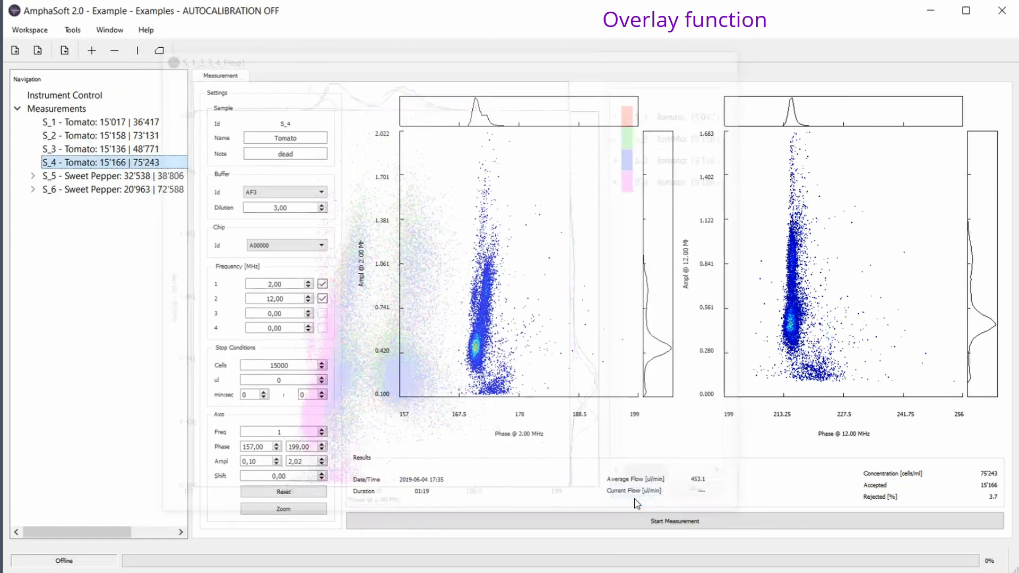
Rename the polygon gate S5 in S_5 and S6 in S_6 with statistics shown, and place S_6's label below the gate.
{"action": "left_click", "coordinate": [140, 178]}
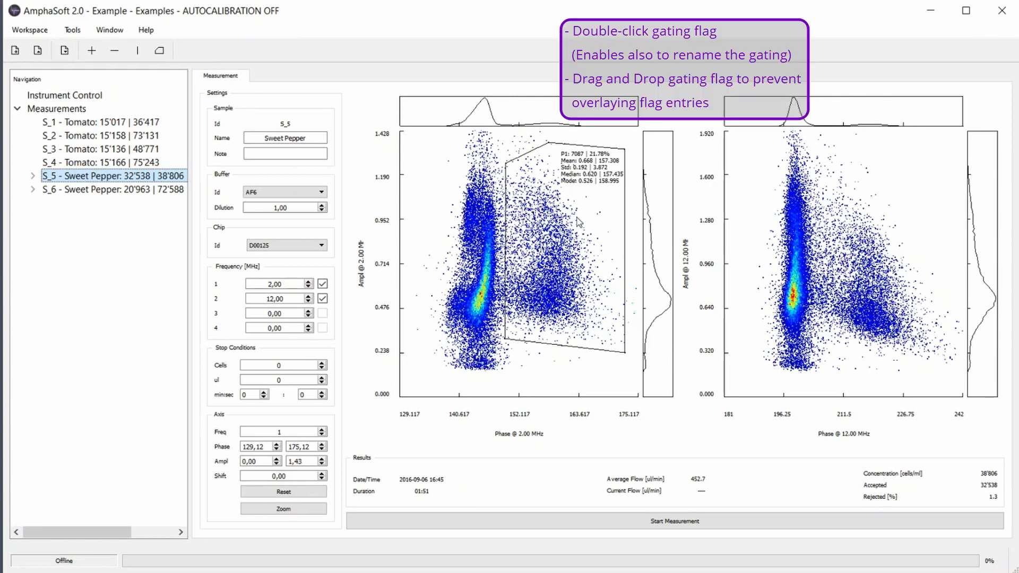
{"action": "double_click", "coordinate": [568, 161]}
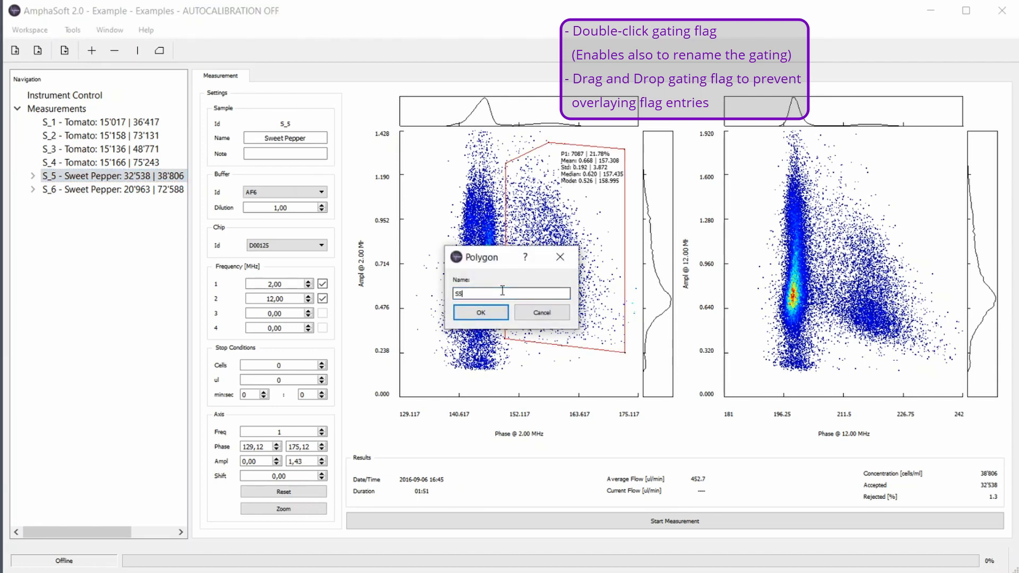
{"action": "left_click", "coordinate": [482, 312]}
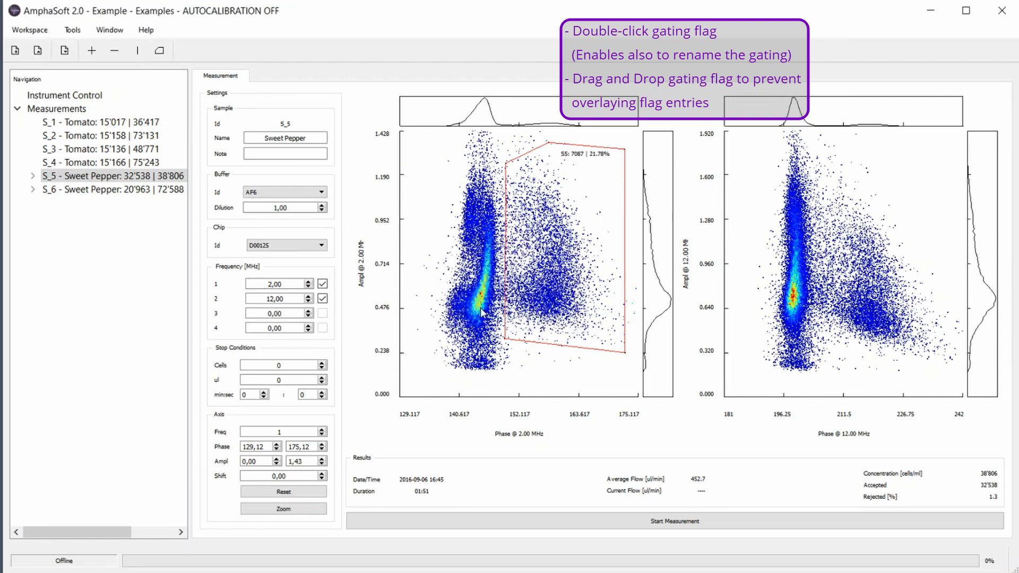
{"action": "left_click", "coordinate": [598, 189]}
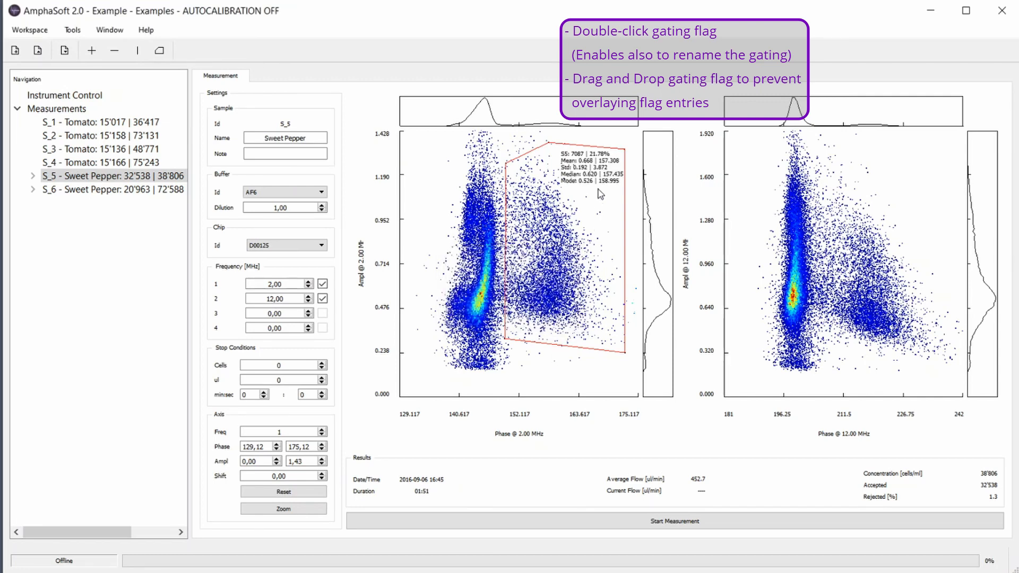
{"action": "left_click", "coordinate": [136, 189]}
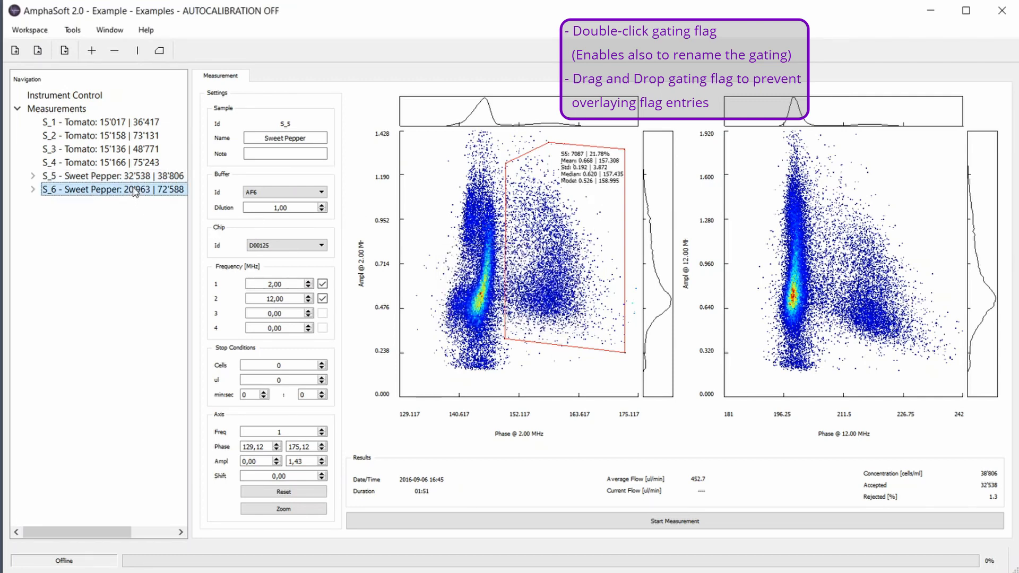
{"action": "left_click_drag", "start_coordinate": [581, 180], "coordinate": [583, 370]}
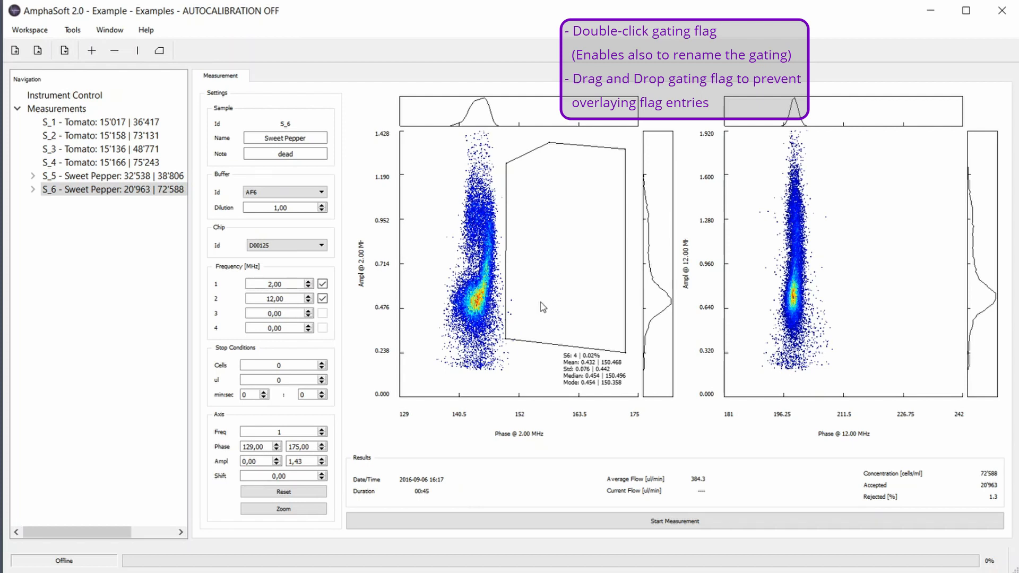
Overlay the 2 MHz plots of measurements S_5 and S_6 together with their gates.
{"action": "left_click", "coordinate": [117, 177], "text": "ctrl"}
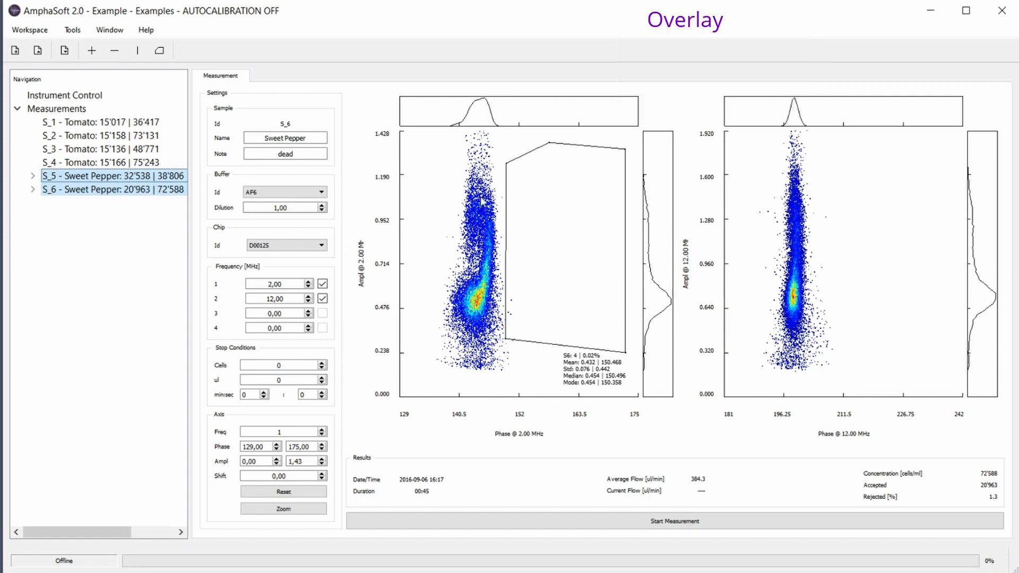
{"action": "right_click", "coordinate": [450, 186]}
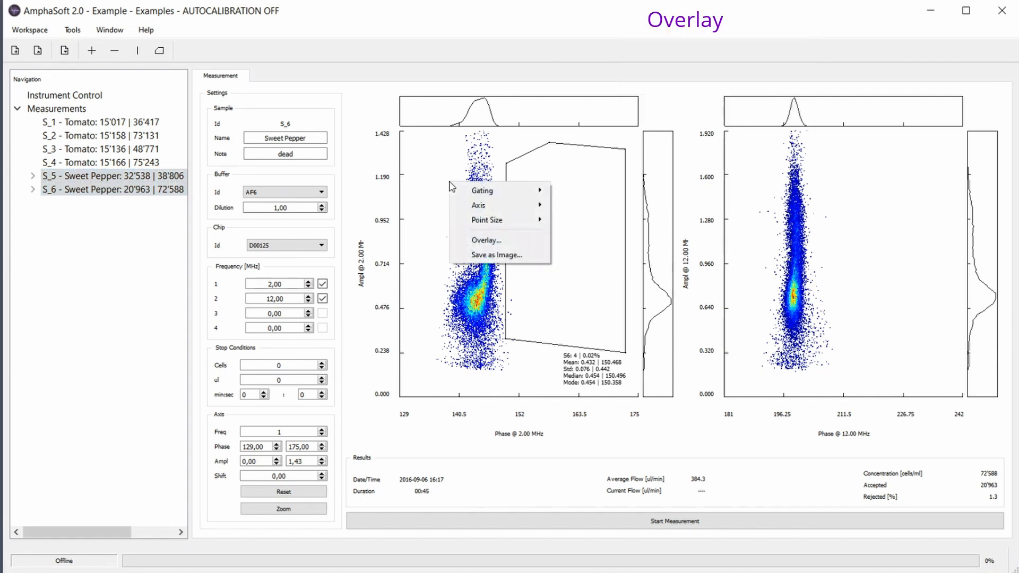
{"action": "left_click", "coordinate": [485, 242]}
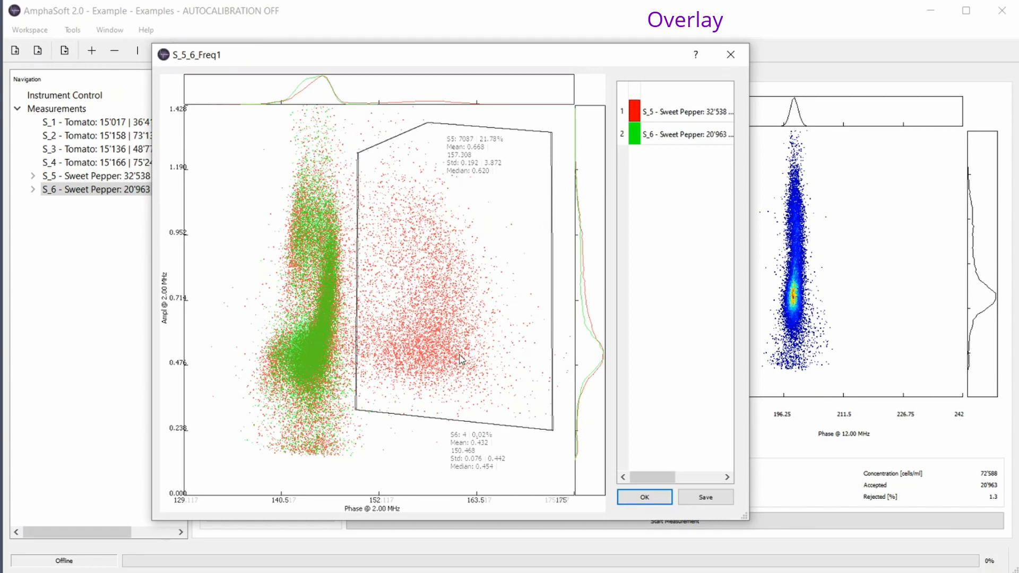
Save the overlay as S_5_6_Freq1.png in the Example folder, close it and check the file in the folder window.
{"action": "left_click", "coordinate": [700, 499]}
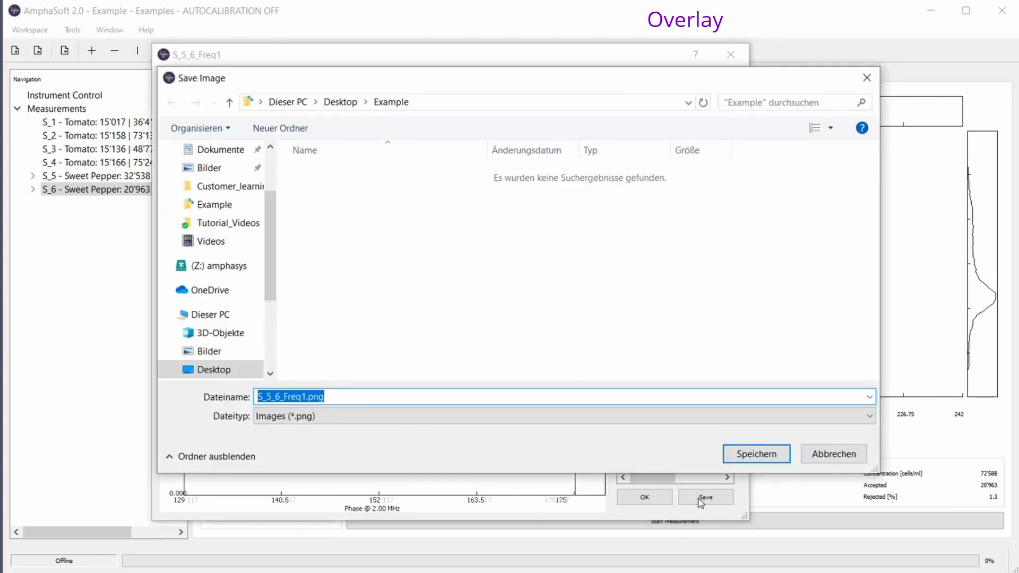
{"action": "left_click", "coordinate": [749, 456]}
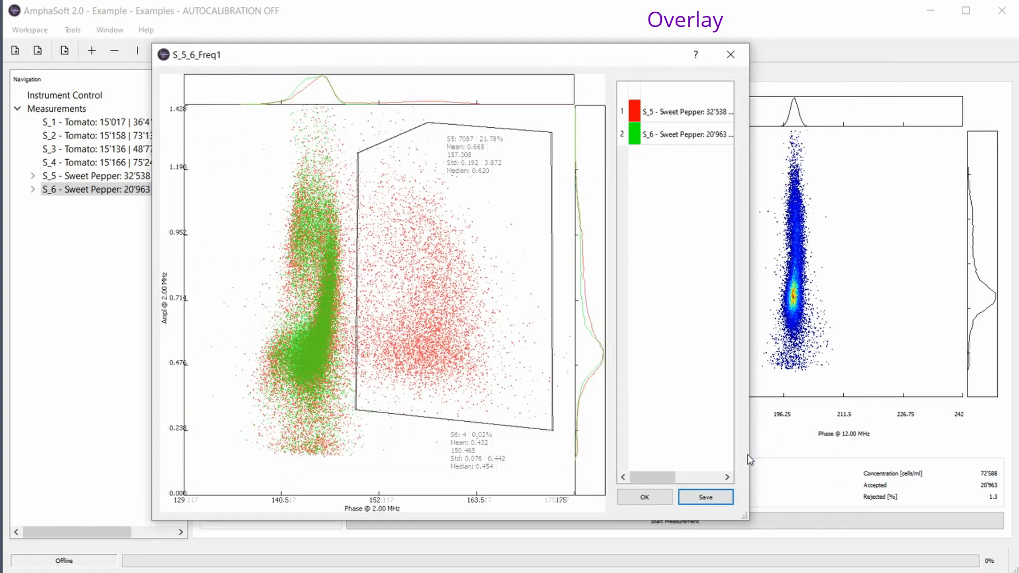
{"action": "left_click", "coordinate": [651, 496]}
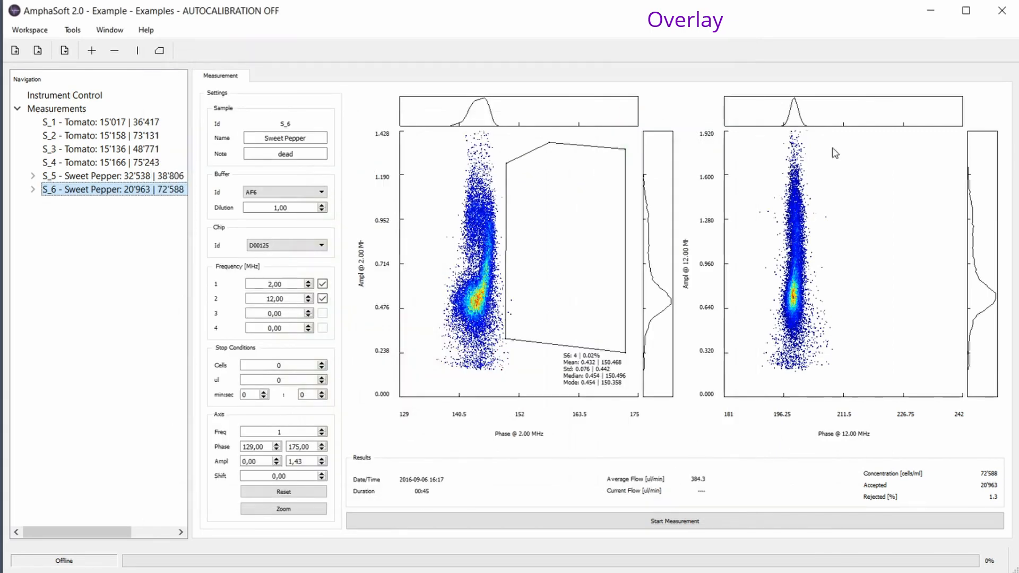
{"action": "left_click", "coordinate": [931, 11]}
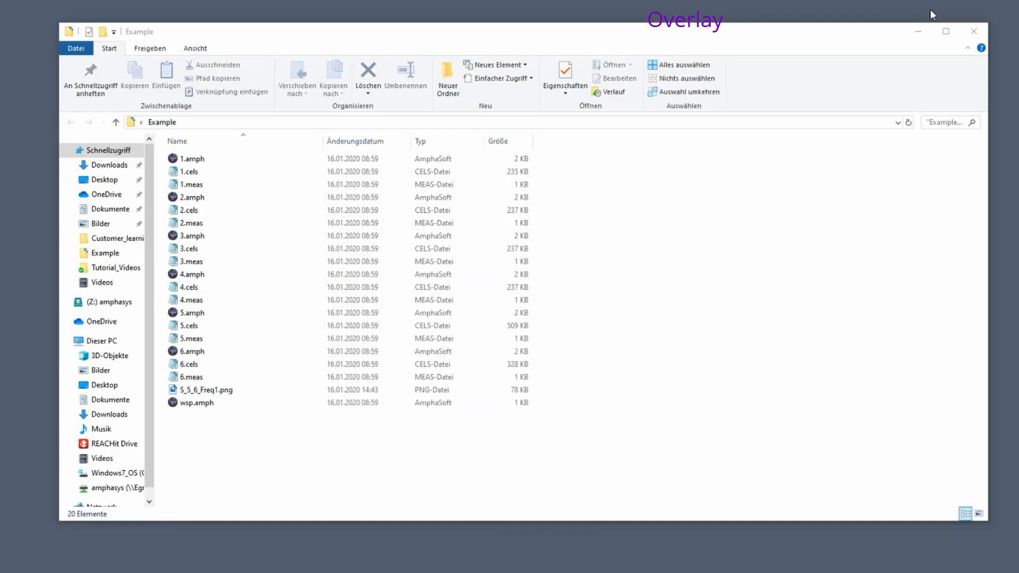
Open S_5_6_Freq1.png from the Example folder to view the saved overlay, and close the image.
{"action": "left_click", "coordinate": [223, 390]}
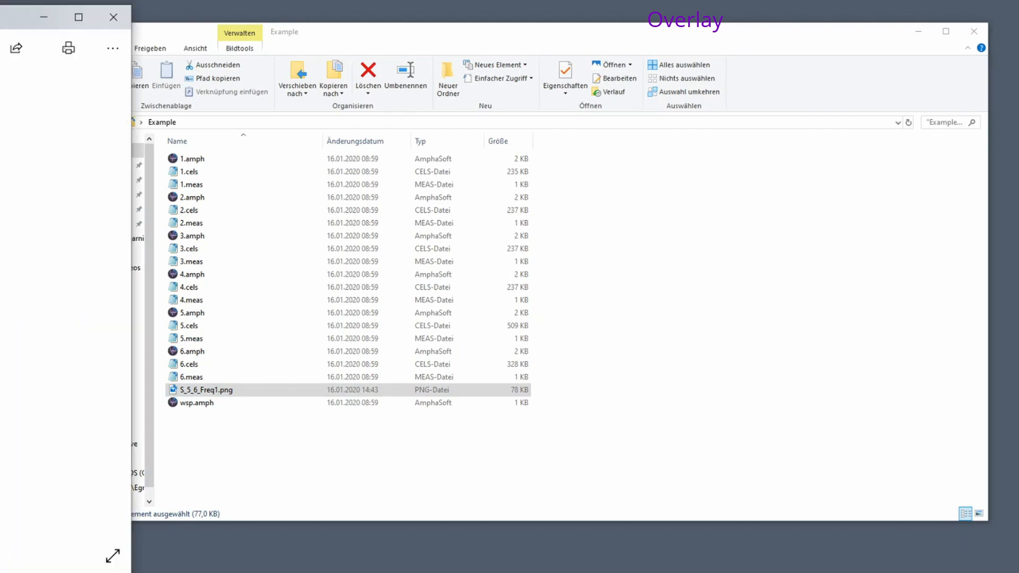
{"action": "left_click_drag", "start_coordinate": [0, 34], "coordinate": [615, 102]}
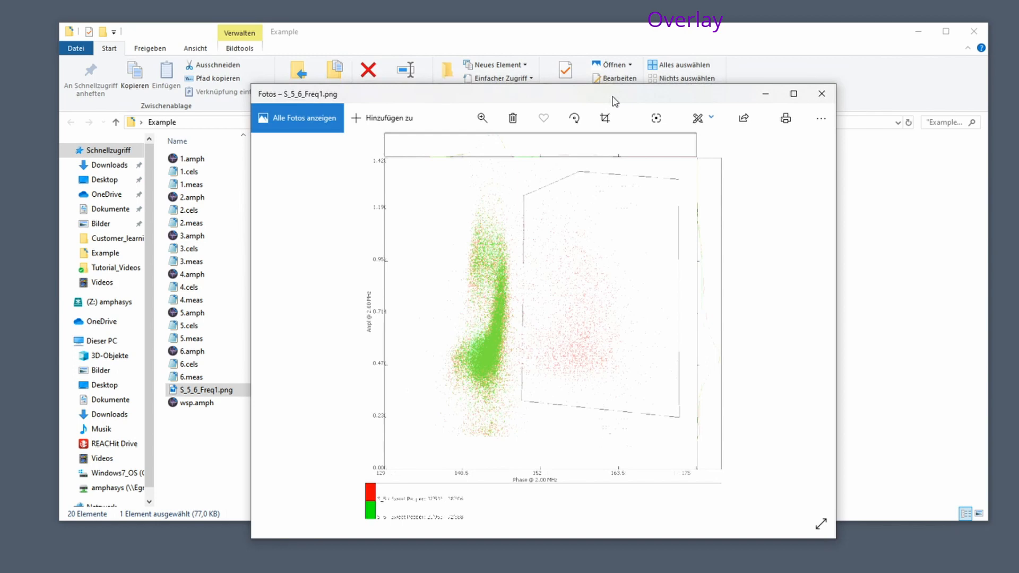
{"action": "left_click", "coordinate": [822, 96]}
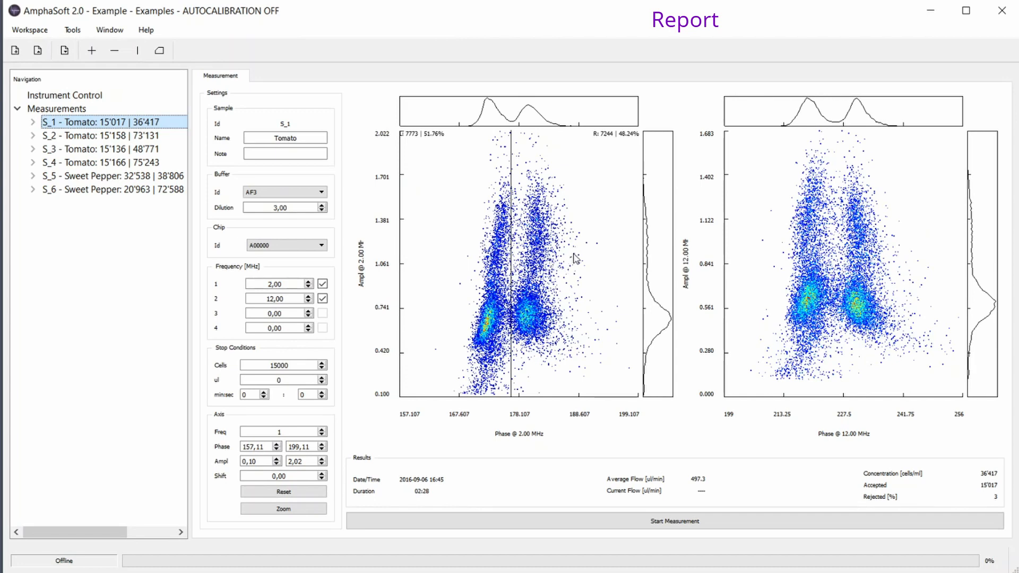
Show the Measurements worklist and examine the plots, results and settings in the browser's measurement report, and minimise the browser.
{"action": "left_click", "coordinate": [89, 111]}
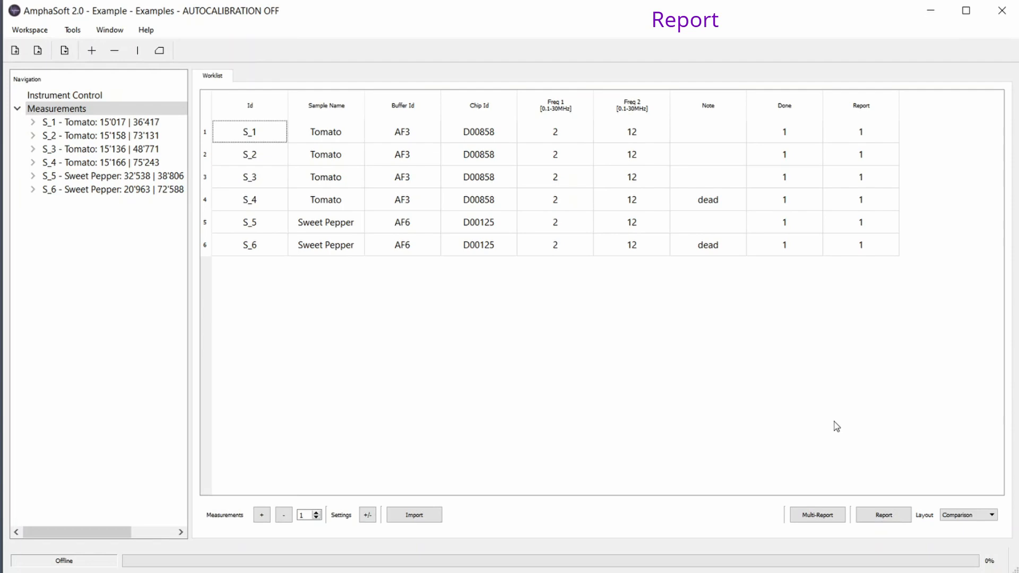
{"action": "left_click", "coordinate": [302, 514]}
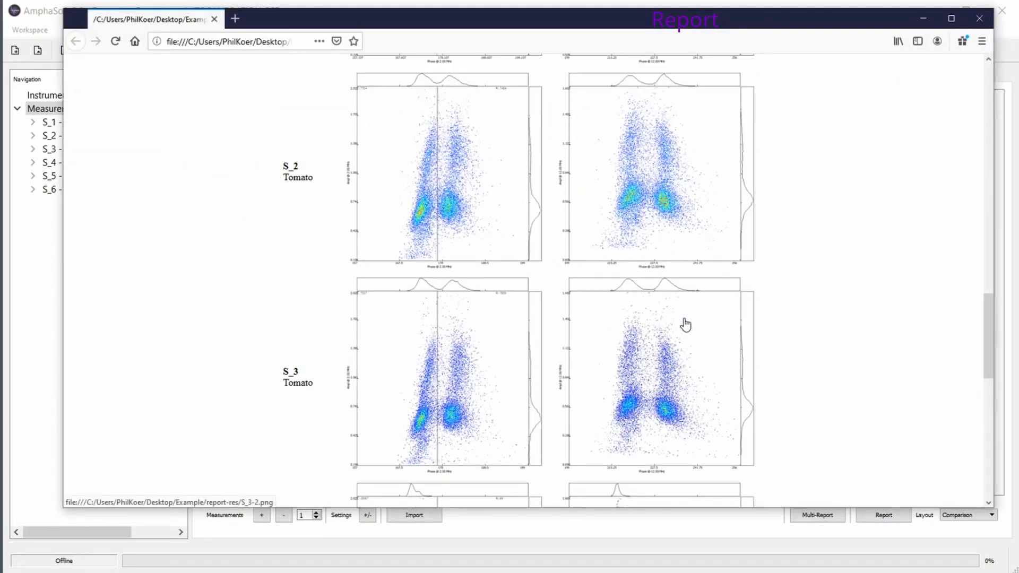
{"action": "scroll", "coordinate": [685, 324], "scroll_direction": "up", "scroll_amount": 15}
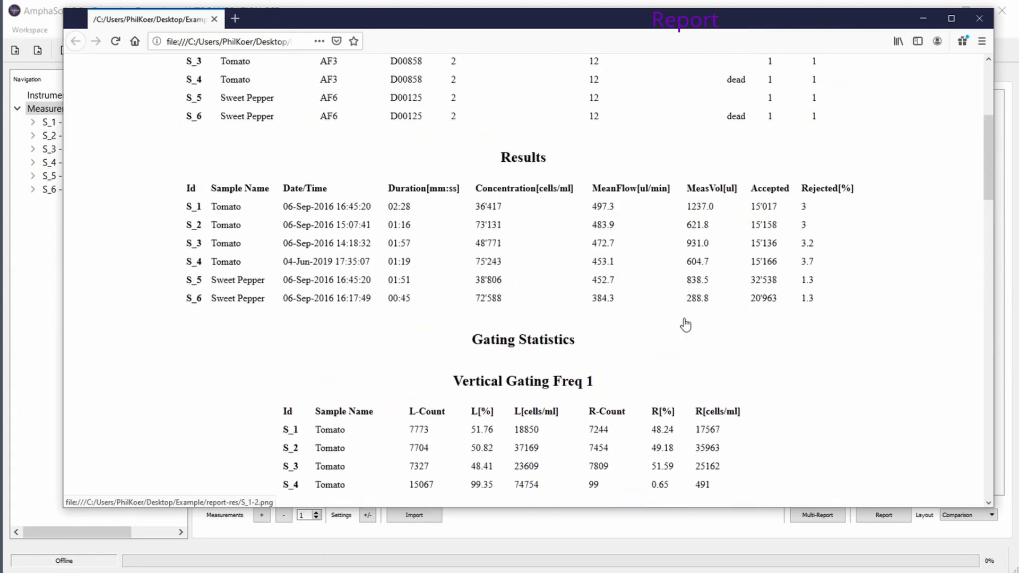
{"action": "scroll", "coordinate": [685, 324], "scroll_direction": "up", "scroll_amount": 4}
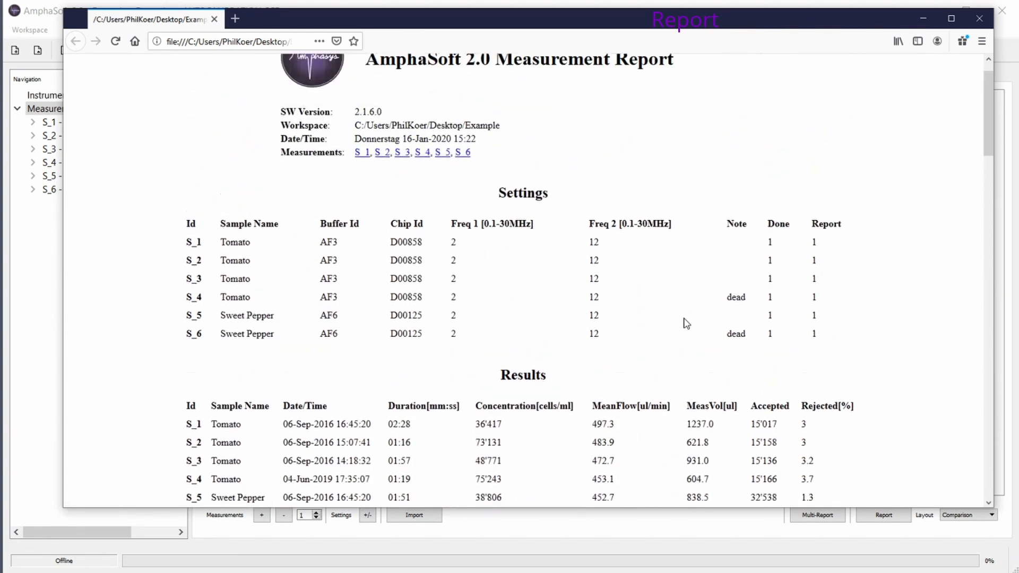
{"action": "scroll", "coordinate": [685, 324], "scroll_direction": "up", "scroll_amount": 1}
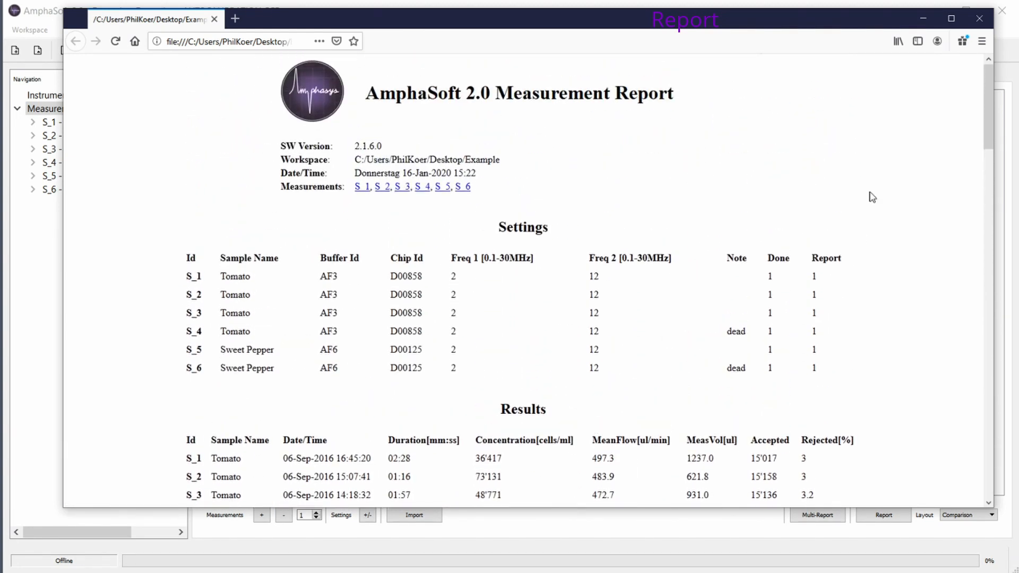
{"action": "left_click", "coordinate": [924, 18]}
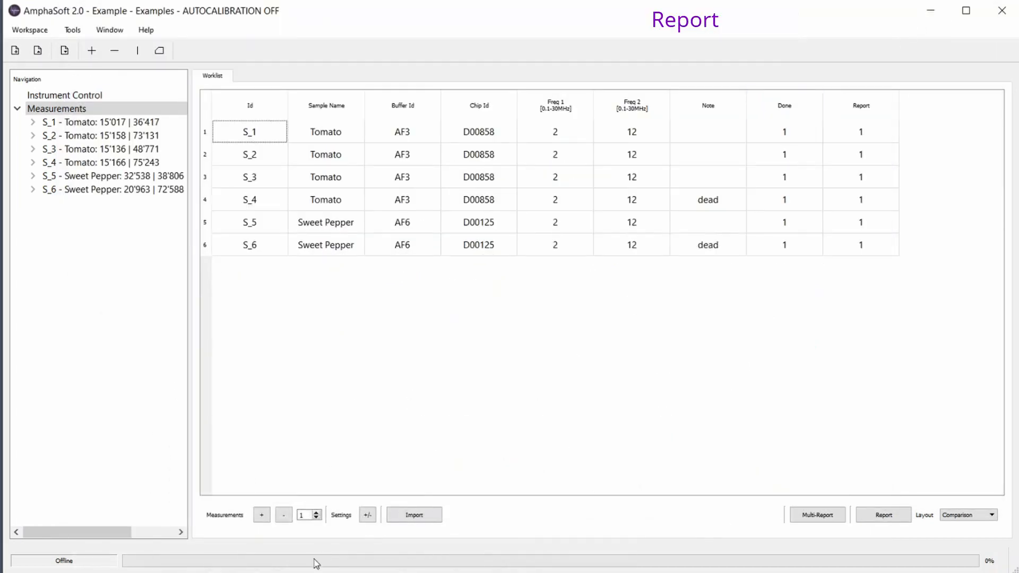
Switch to comparison.csv in Excel, look through the report down to the polygon gating statistics, and minimise it.
{"action": "left_click", "coordinate": [237, 572]}
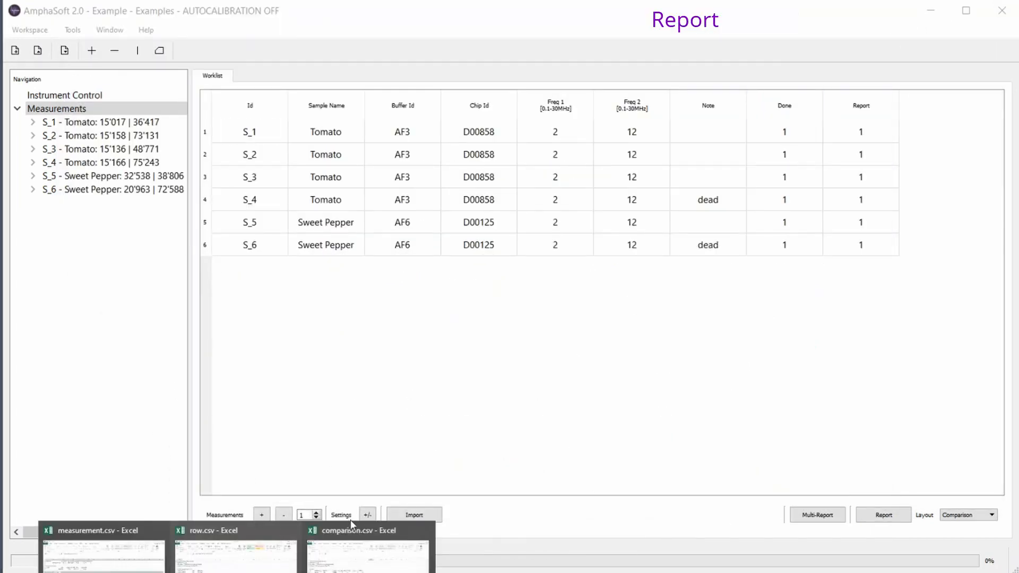
{"action": "left_click", "coordinate": [353, 535]}
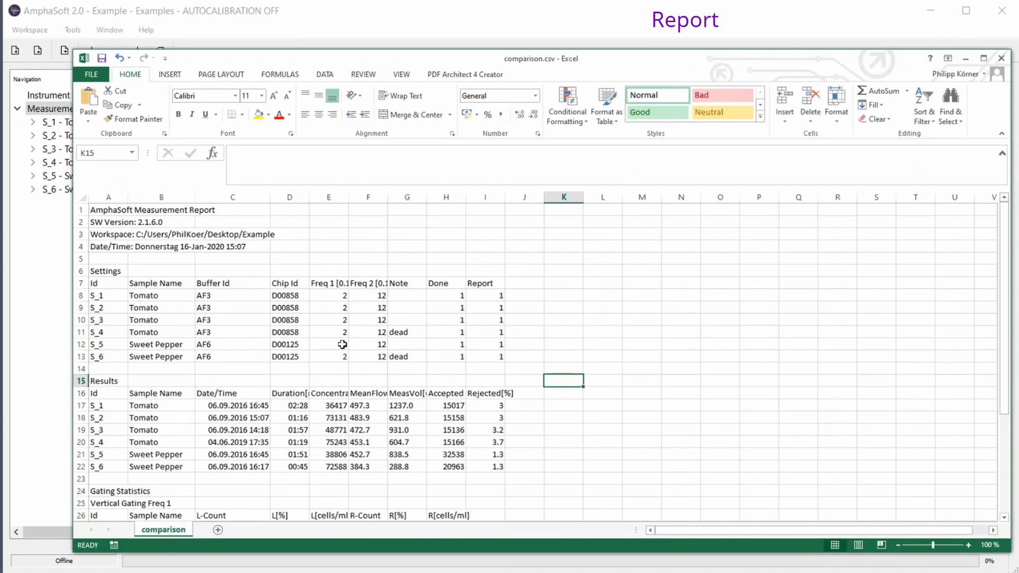
{"action": "scroll", "coordinate": [329, 297], "scroll_direction": "down", "scroll_amount": 3}
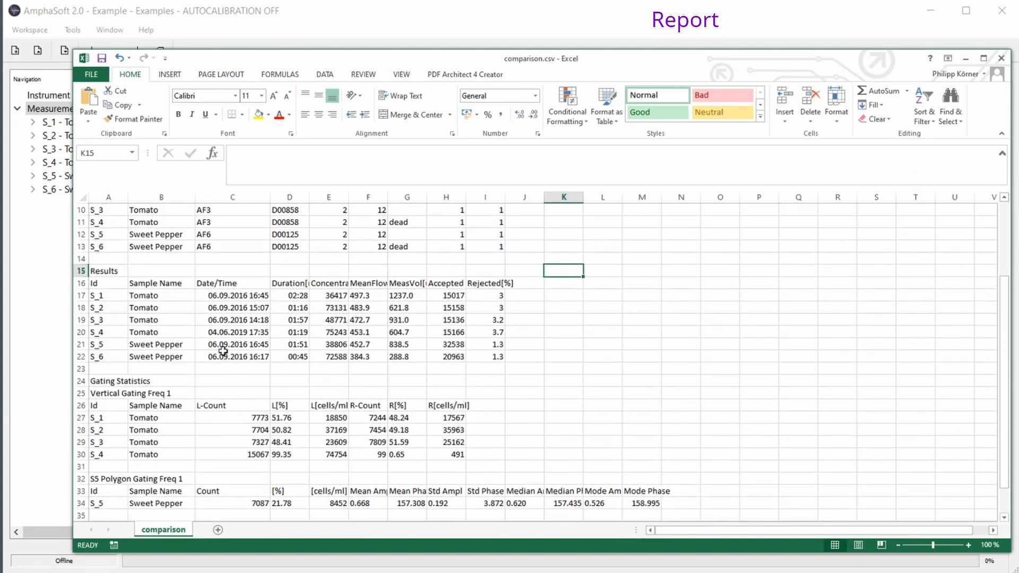
{"action": "scroll", "coordinate": [355, 369], "scroll_direction": "down", "scroll_amount": 3}
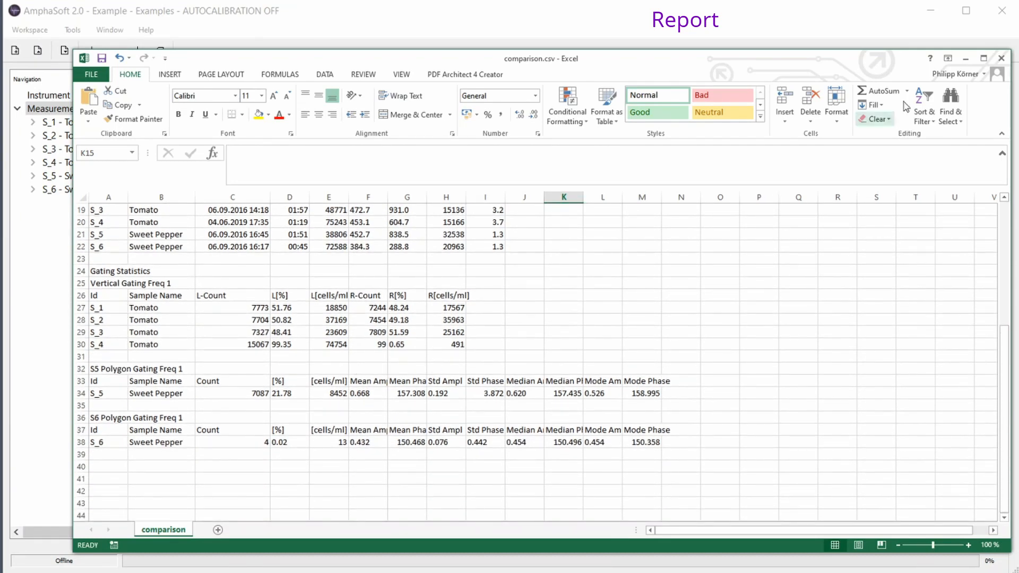
{"action": "left_click", "coordinate": [966, 58]}
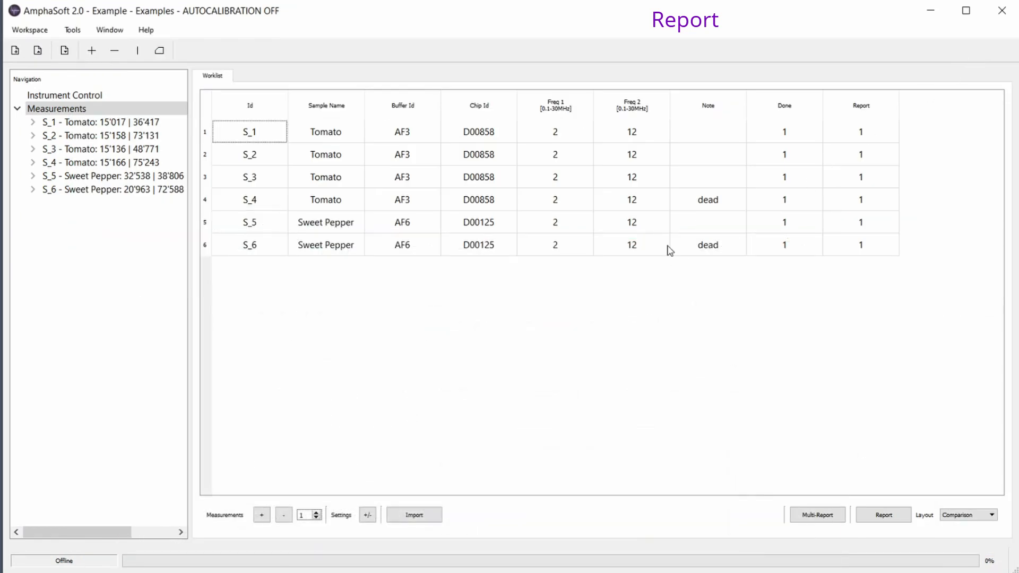
View the available report layouts and return to comparison.csv in Excel to examine how the Comparison layout groups settings, results and gating statistics.
{"action": "left_click", "coordinate": [983, 516]}
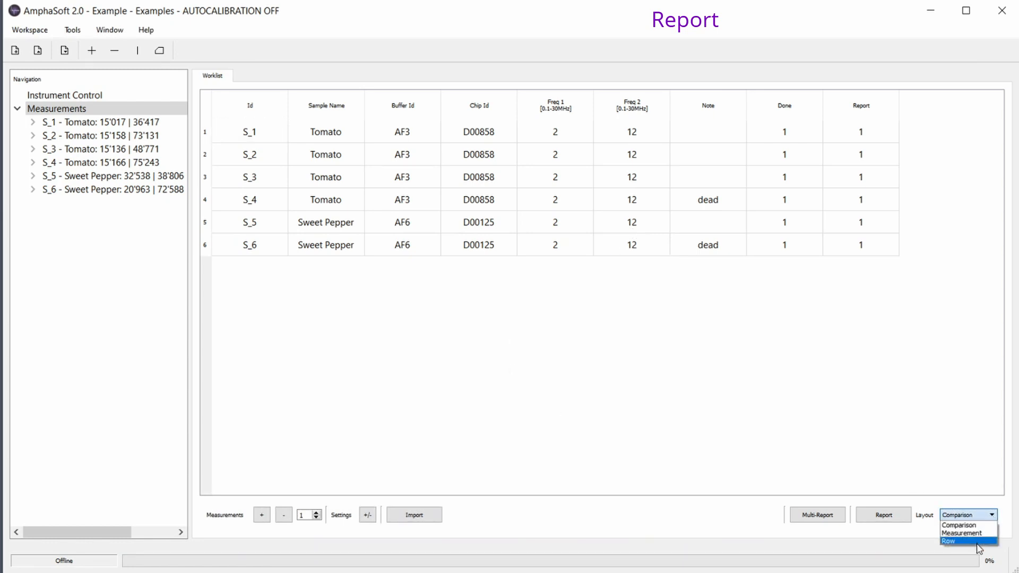
{"action": "left_click", "coordinate": [881, 433]}
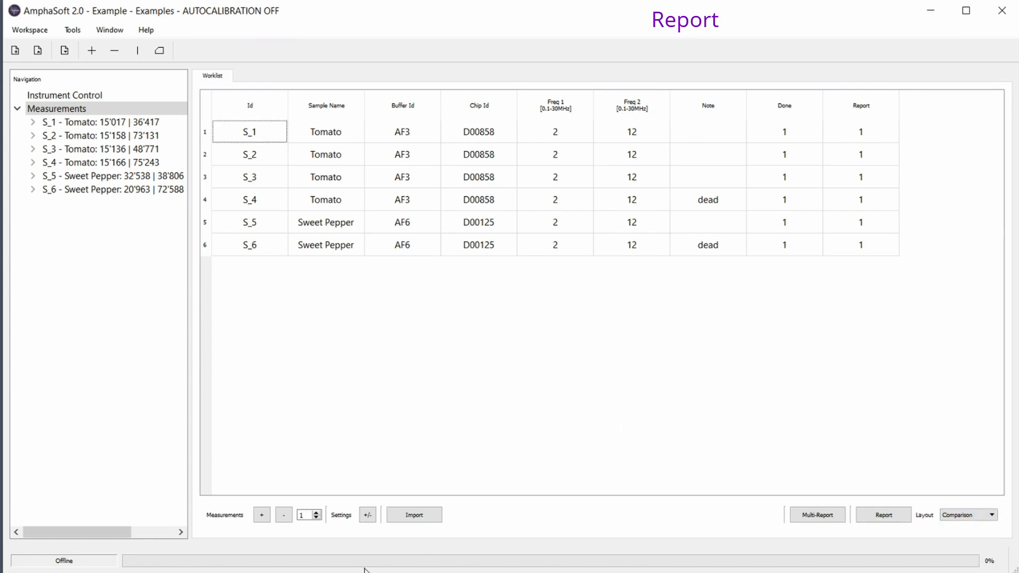
{"action": "left_click", "coordinate": [346, 541]}
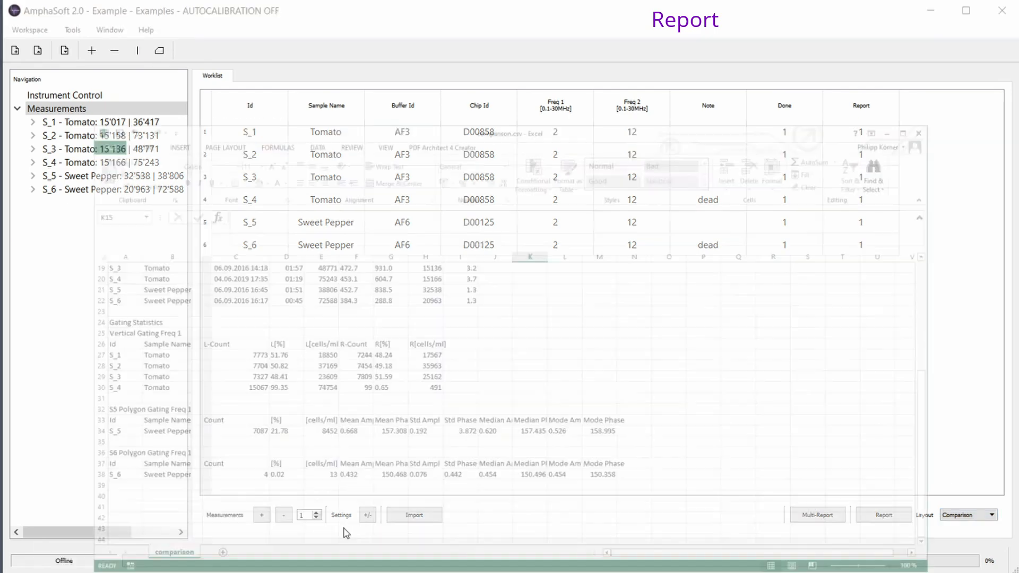
{"action": "scroll", "coordinate": [469, 307], "scroll_direction": "up", "scroll_amount": 6}
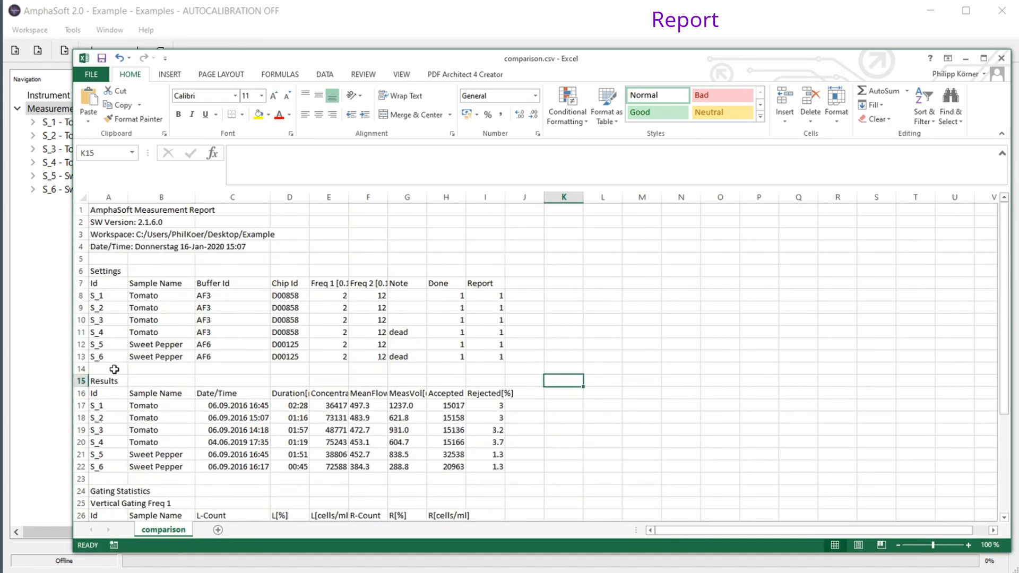
{"action": "scroll", "coordinate": [127, 382], "scroll_direction": "down", "scroll_amount": 3}
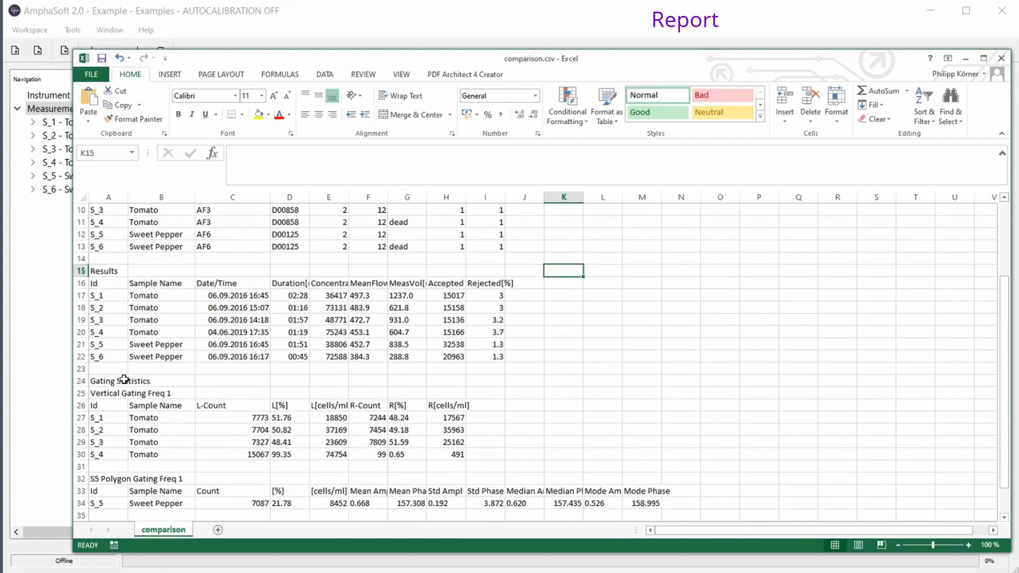
{"action": "scroll", "coordinate": [149, 411], "scroll_direction": "down", "scroll_amount": 2}
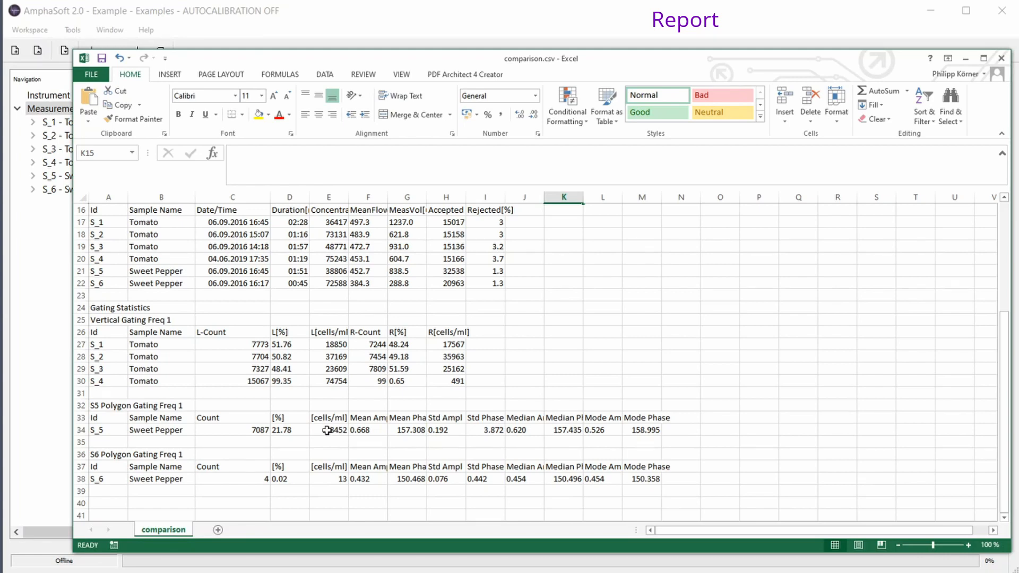
Switch to measurement.csv in Excel and examine the separate settings, results and gating blocks of measurements S_1, S_2 and S_3.
{"action": "left_click", "coordinate": [236, 572]}
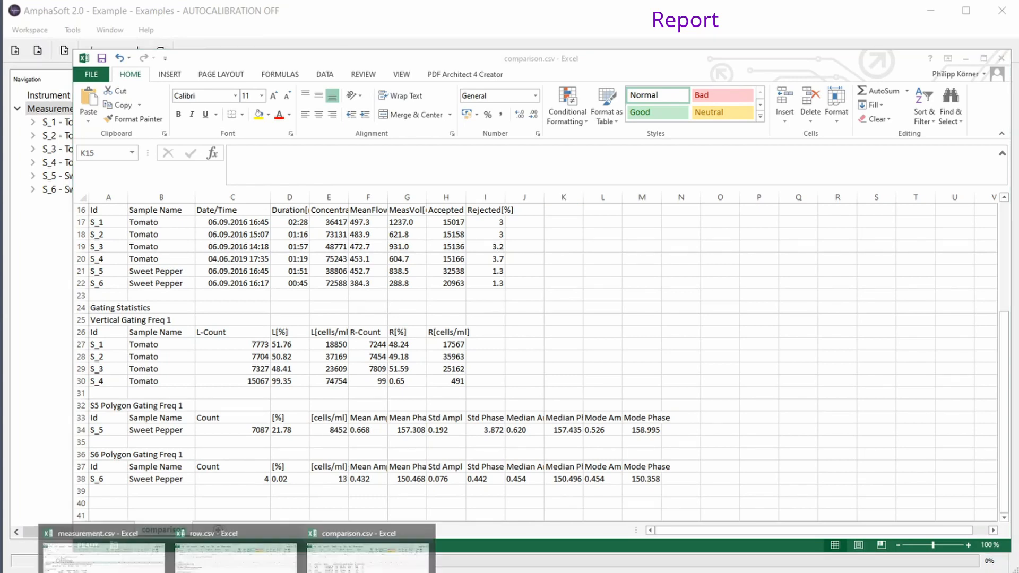
{"action": "left_click", "coordinate": [104, 527]}
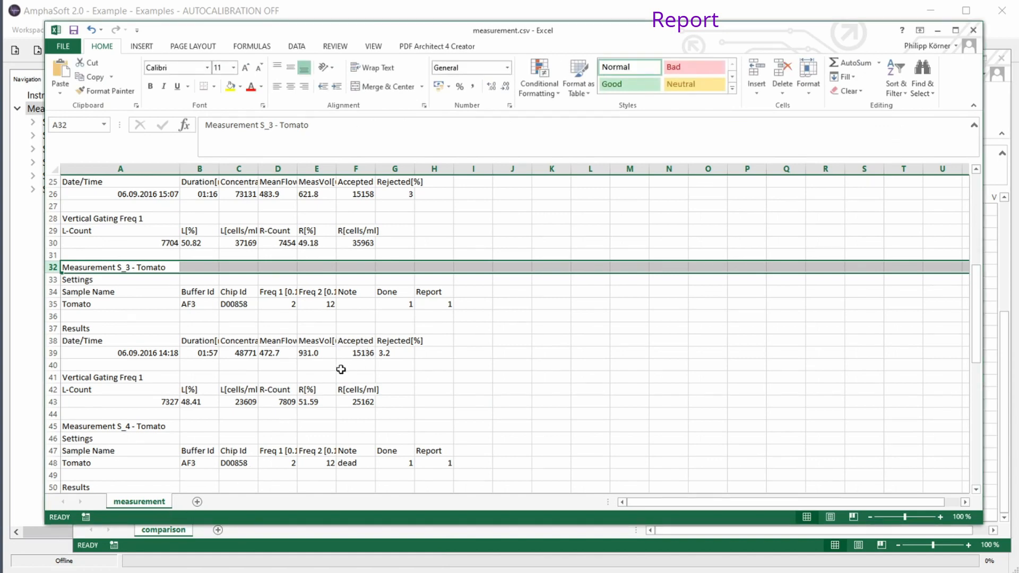
{"action": "scroll", "coordinate": [299, 380], "scroll_direction": "up", "scroll_amount": 8}
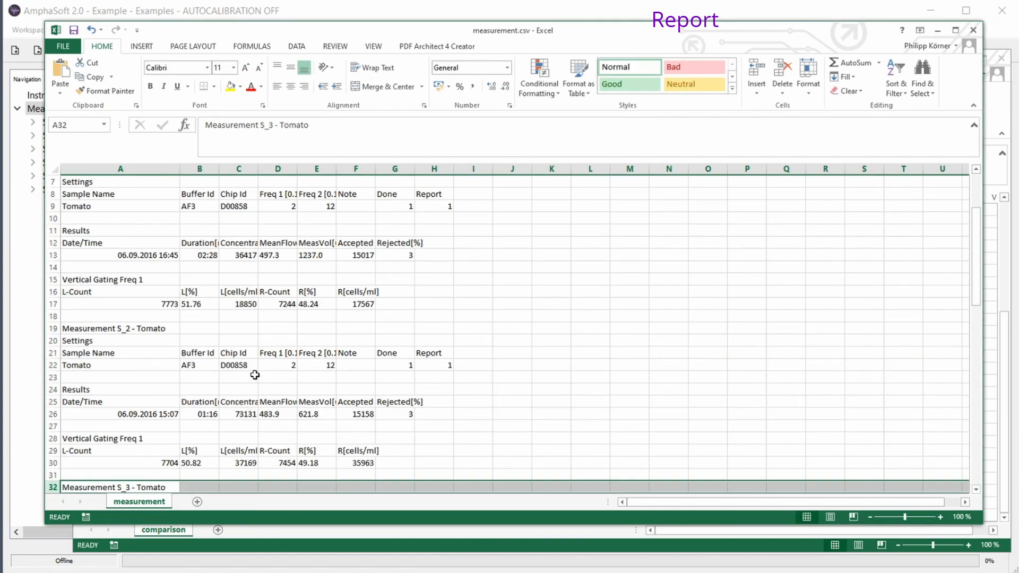
{"action": "scroll", "coordinate": [145, 290], "scroll_direction": "up", "scroll_amount": 1}
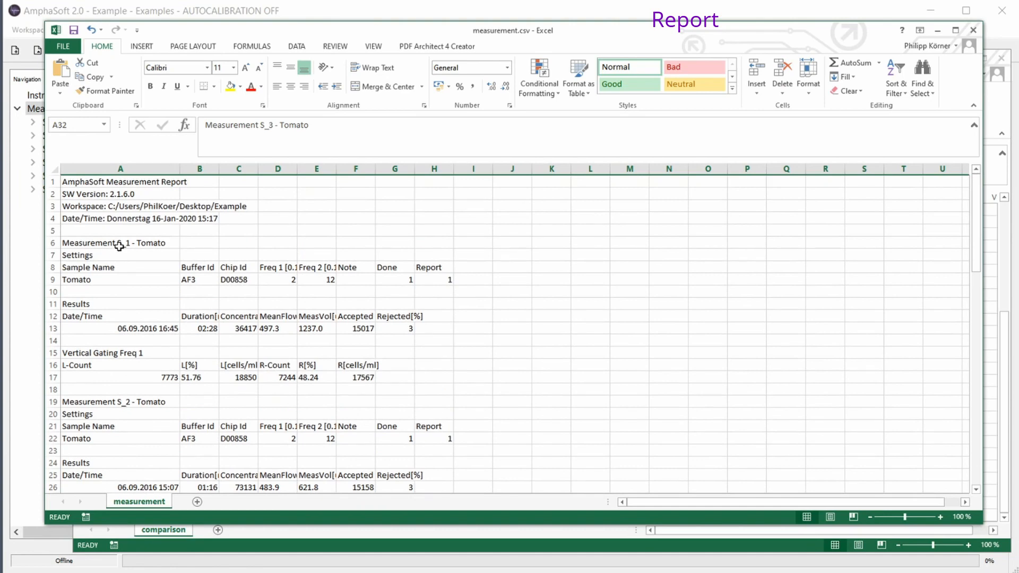
{"action": "left_click", "coordinate": [120, 243]}
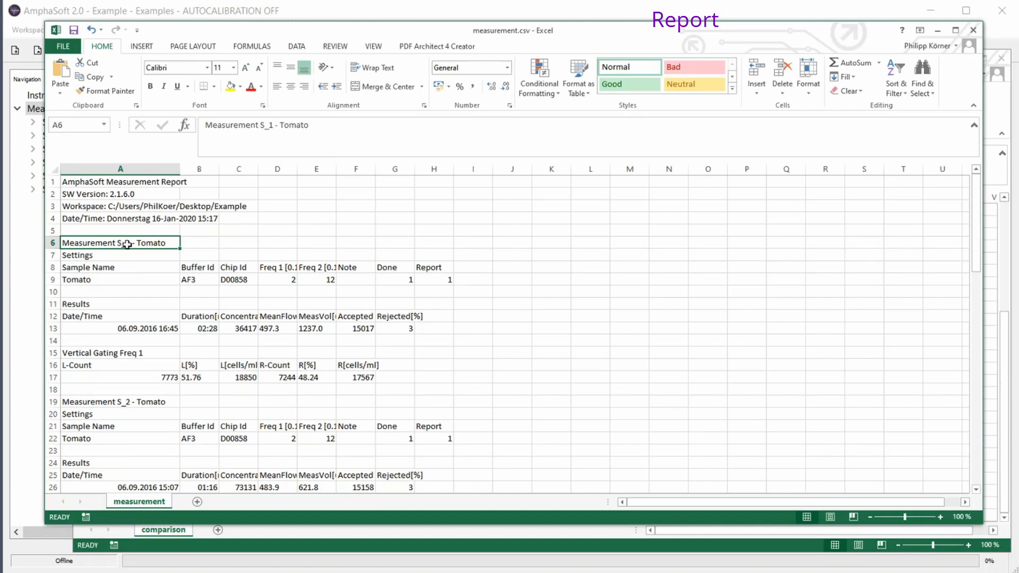
{"action": "left_click", "coordinate": [96, 401]}
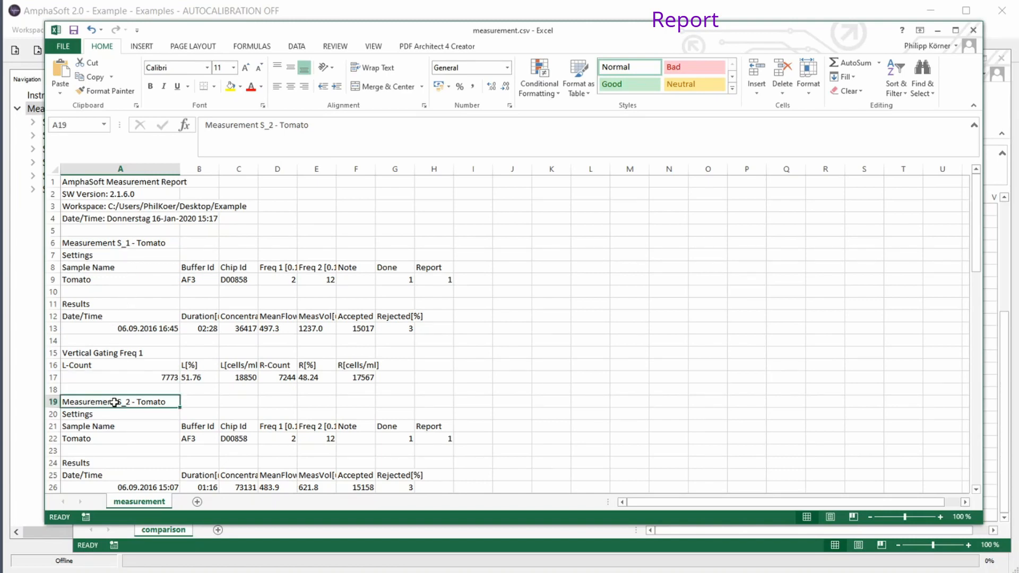
{"action": "scroll", "coordinate": [114, 402], "scroll_direction": "down", "scroll_amount": 2}
{"action": "scroll", "coordinate": [115, 402], "scroll_direction": "down", "scroll_amount": 1}
{"action": "left_click", "coordinate": [104, 450]}
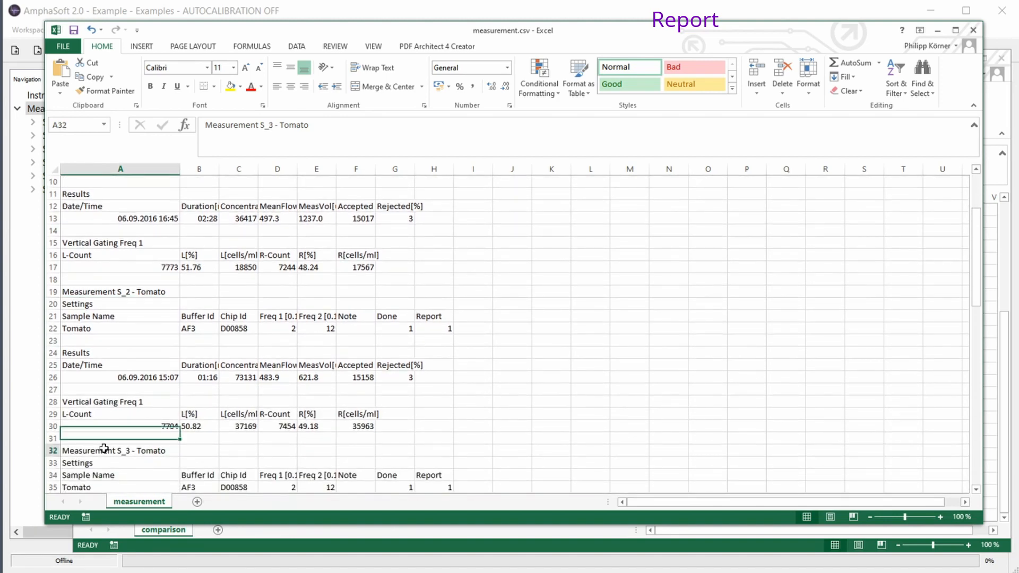
{"action": "scroll", "coordinate": [160, 370], "scroll_direction": "down", "scroll_amount": 4}
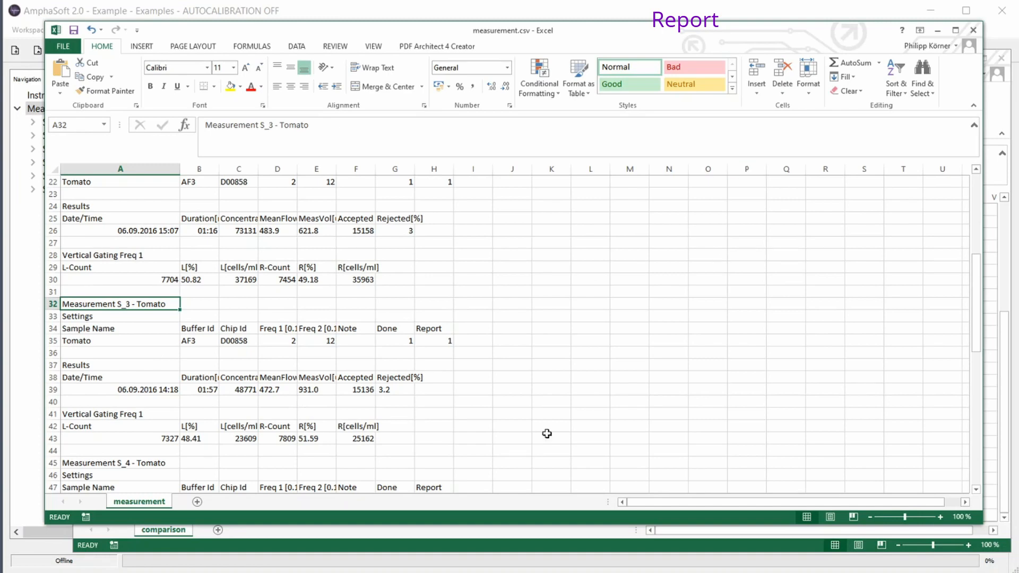
Switch to row.csv in Excel, examine each measurement's row across to the gating columns, and minimise all Excel windows to return to AmphaSoft.
{"action": "left_click", "coordinate": [237, 572]}
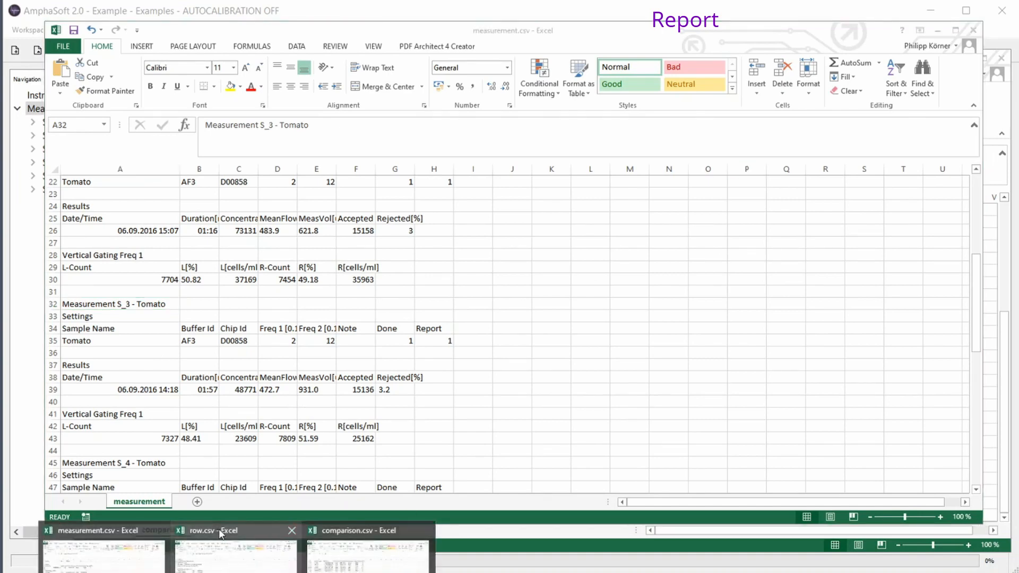
{"action": "left_click", "coordinate": [219, 532]}
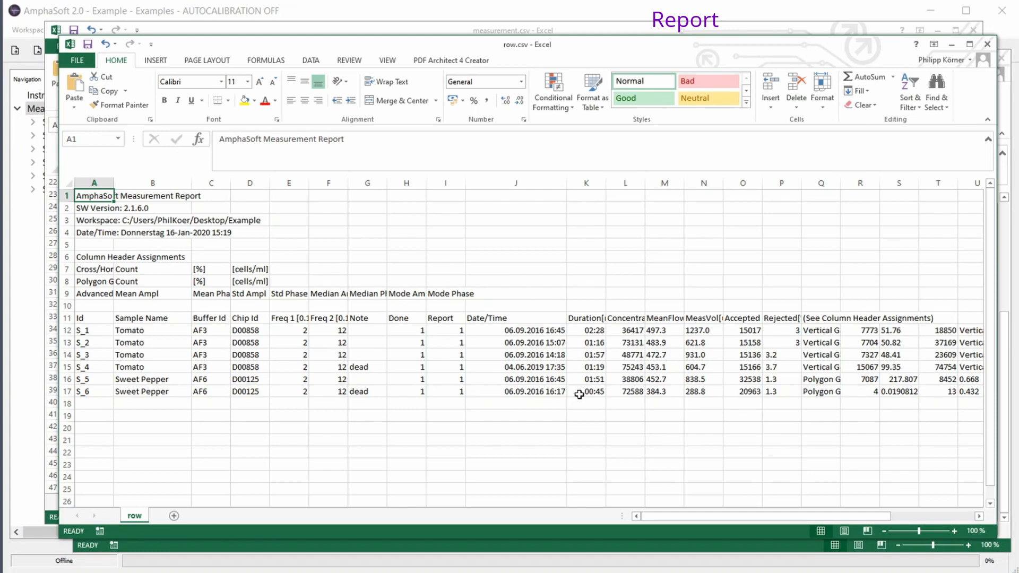
{"action": "scroll", "coordinate": [578, 394], "scroll_direction": "down", "scroll_amount": 3}
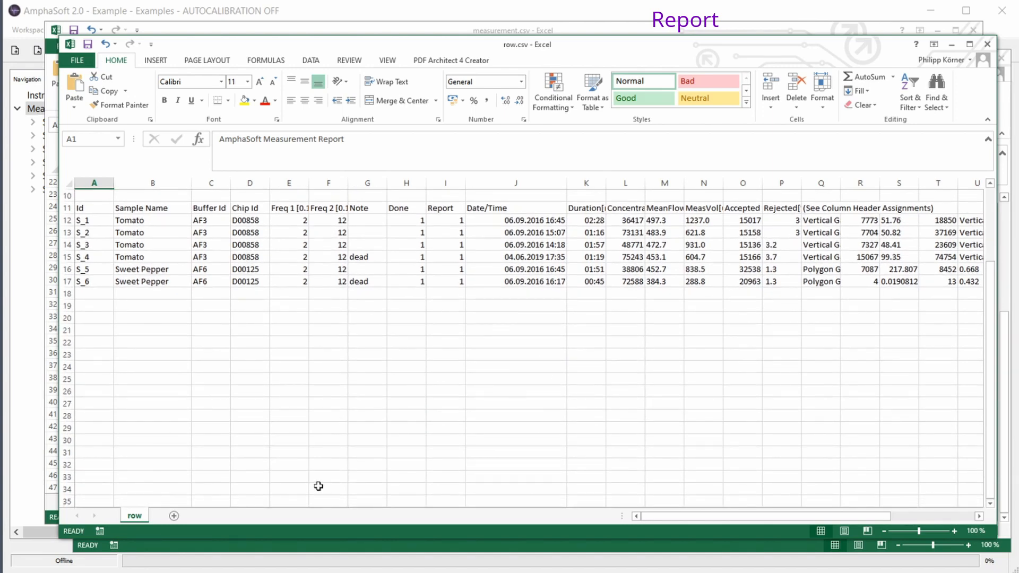
{"action": "left_click_drag", "start_coordinate": [687, 516], "coordinate": [794, 521]}
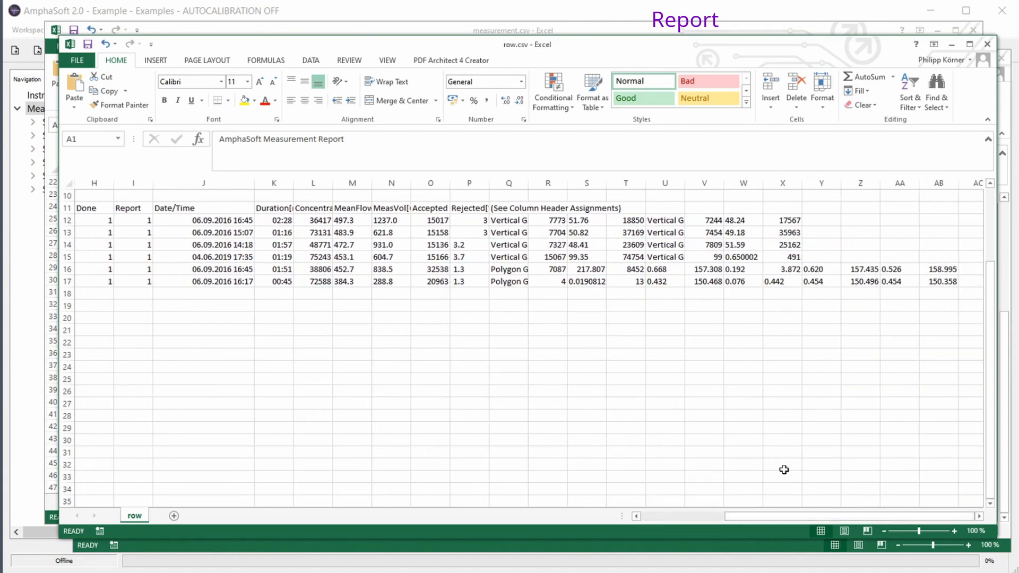
{"action": "left_click", "coordinate": [950, 45]}
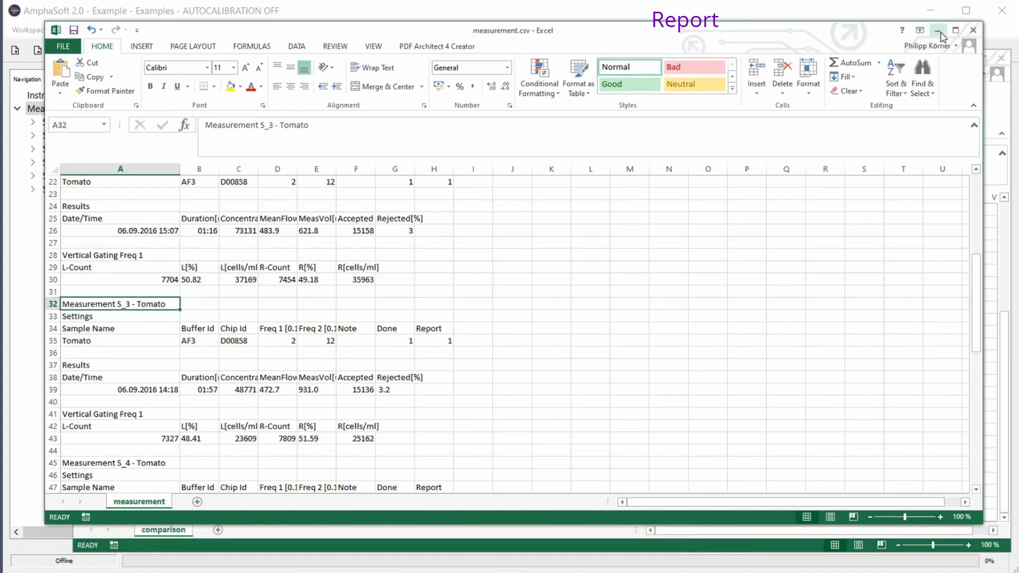
{"action": "left_click", "coordinate": [937, 29]}
{"action": "left_click", "coordinate": [965, 58]}
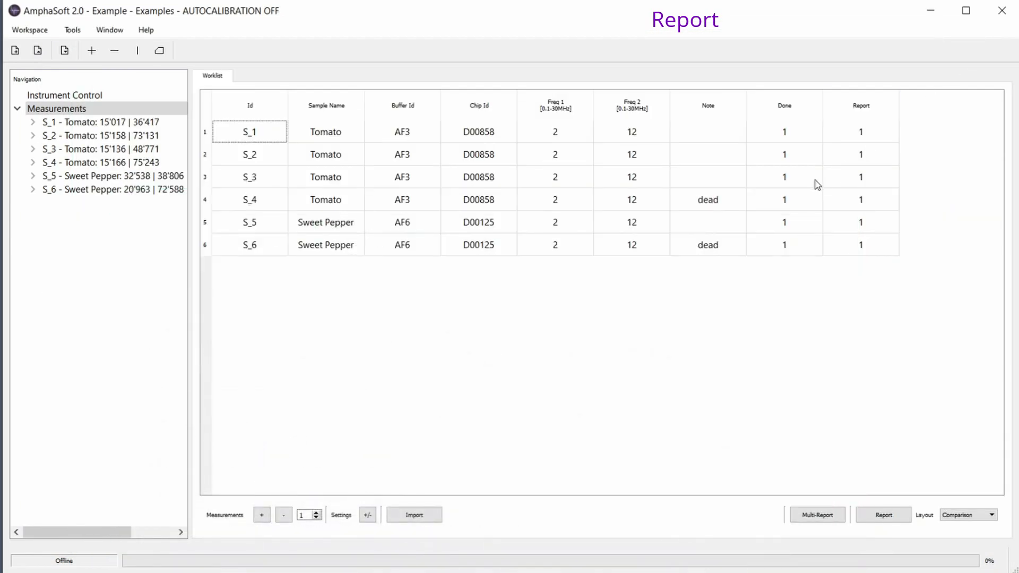